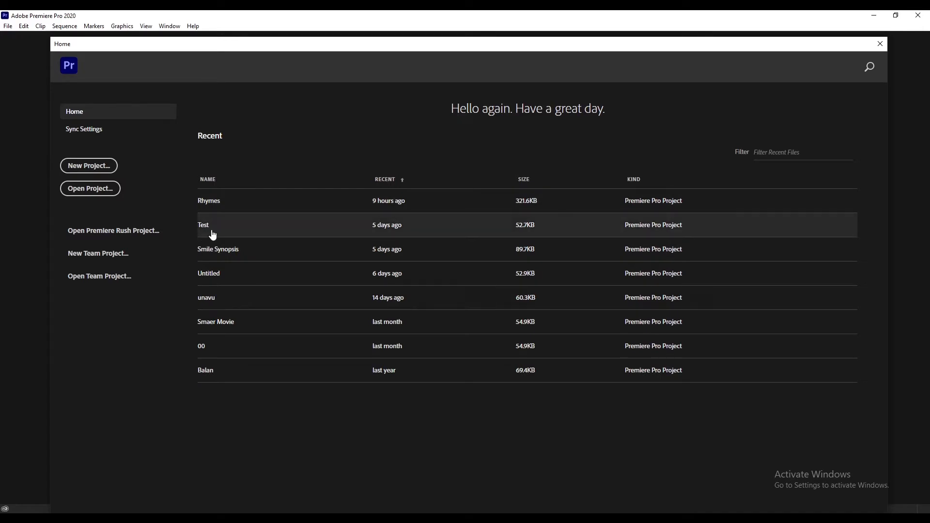
- Open the recent Rhymes project and close the Resolve Fonts warning
left_click(219, 209)
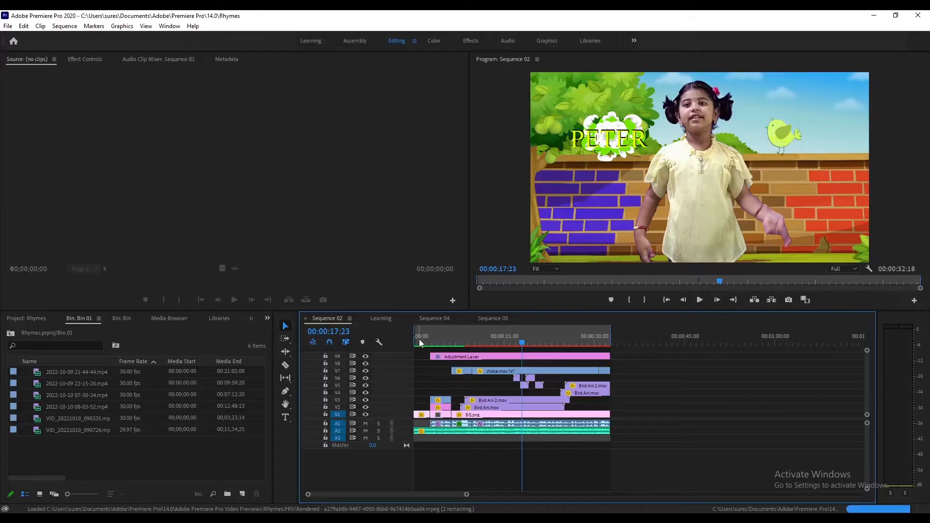
left_click_drag(418, 341, 439, 339)
left_click(570, 287)
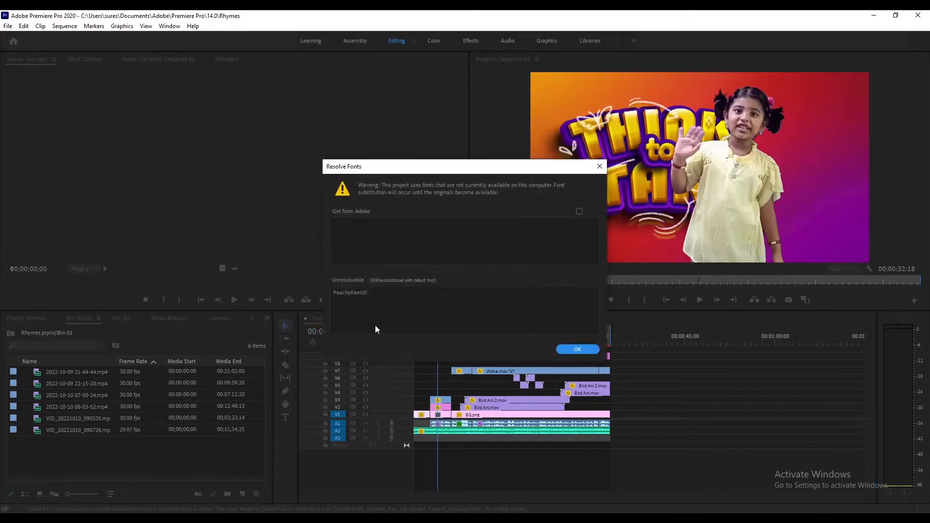
left_click(599, 167)
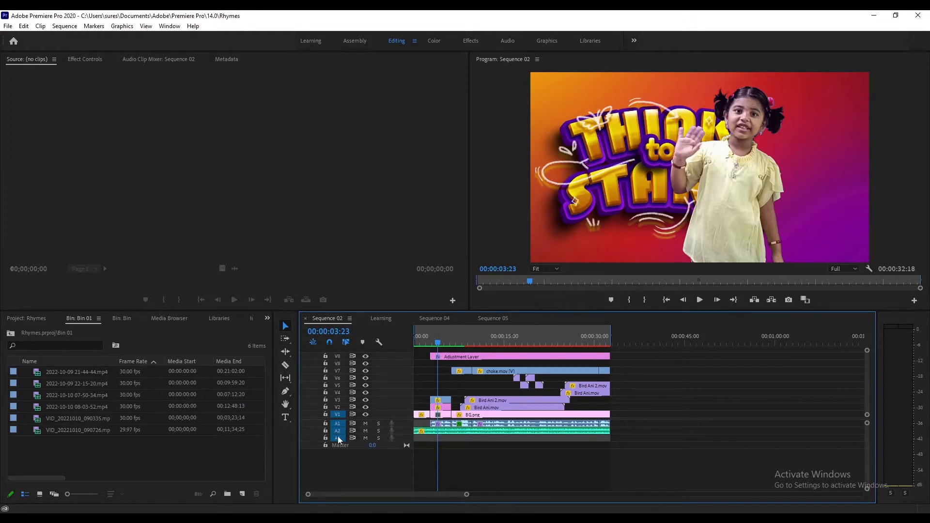
- Play Sequence 02 from the beginning to review it
left_click_drag(446, 338, 415, 349)
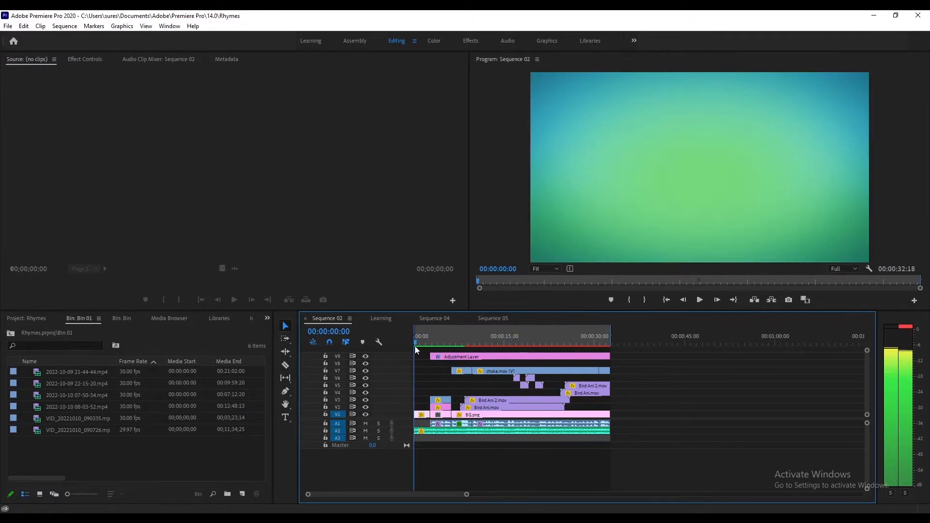
key("space")
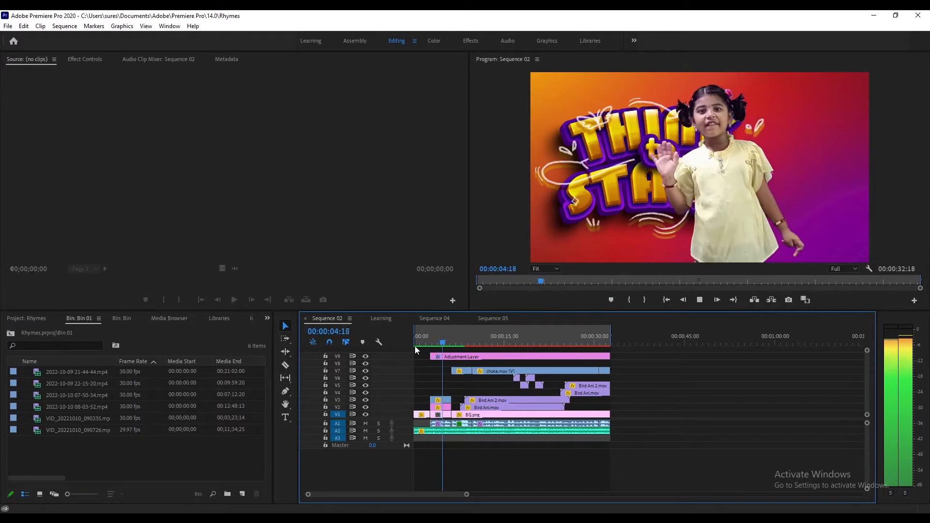
key("space")
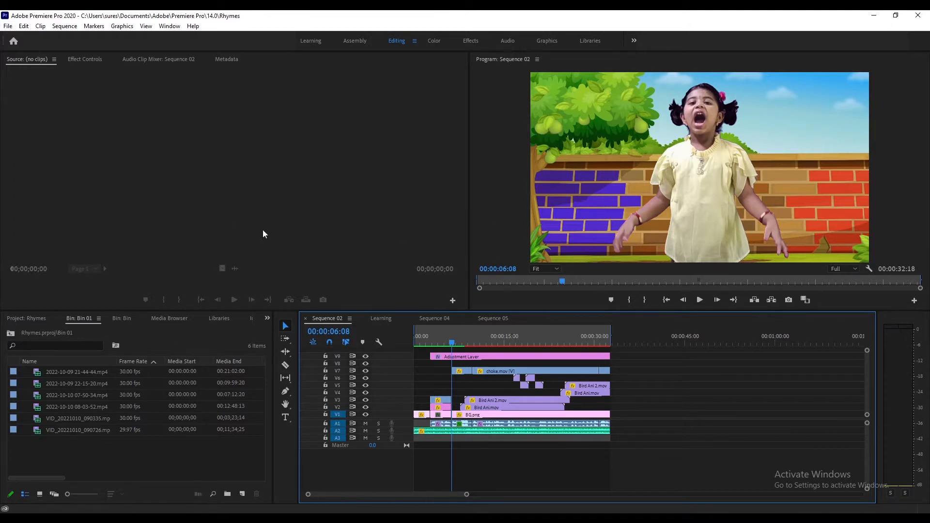
- Create a new project named Learning in the default location
left_click(8, 27)
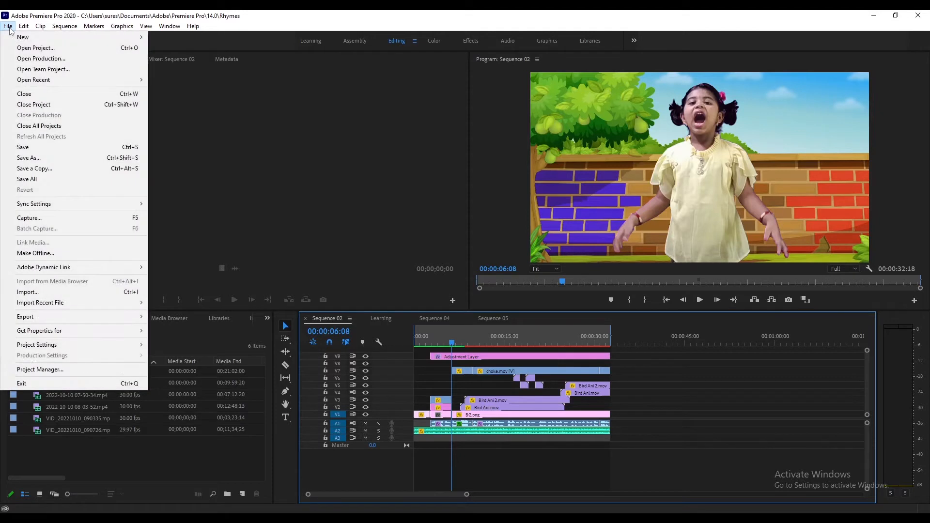
mouse_move(19, 42)
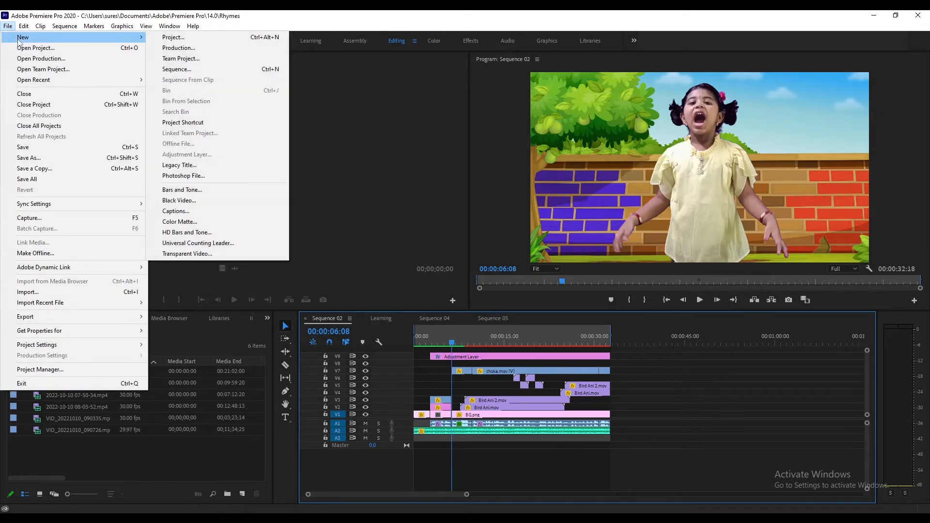
left_click(173, 38)
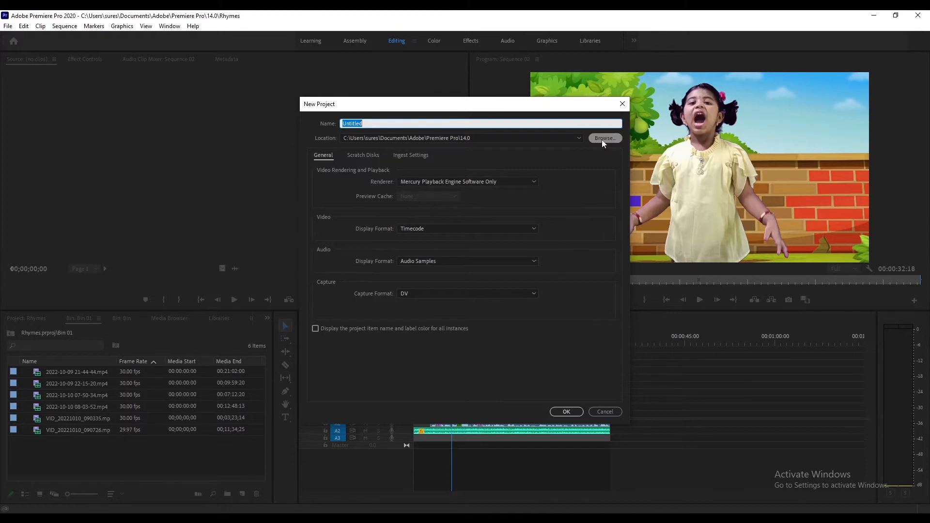
left_click(370, 155)
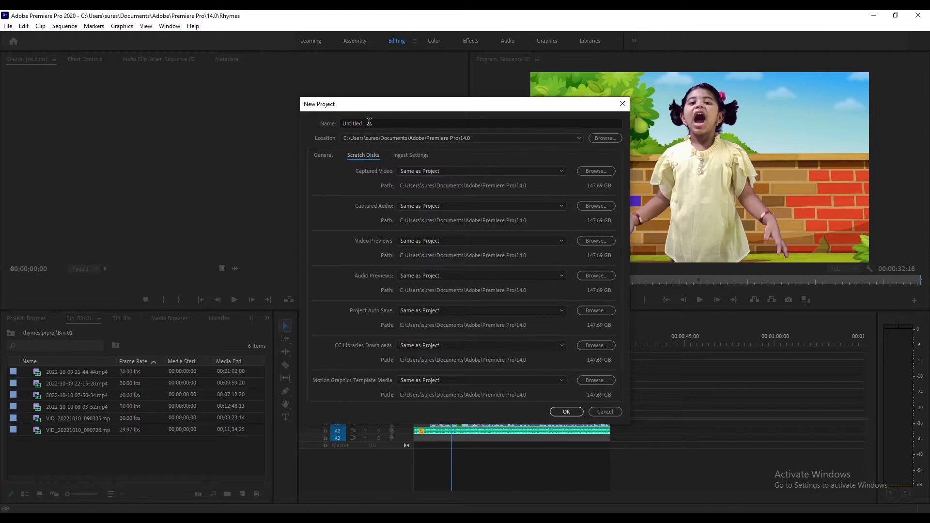
left_click_drag(367, 122, 293, 109)
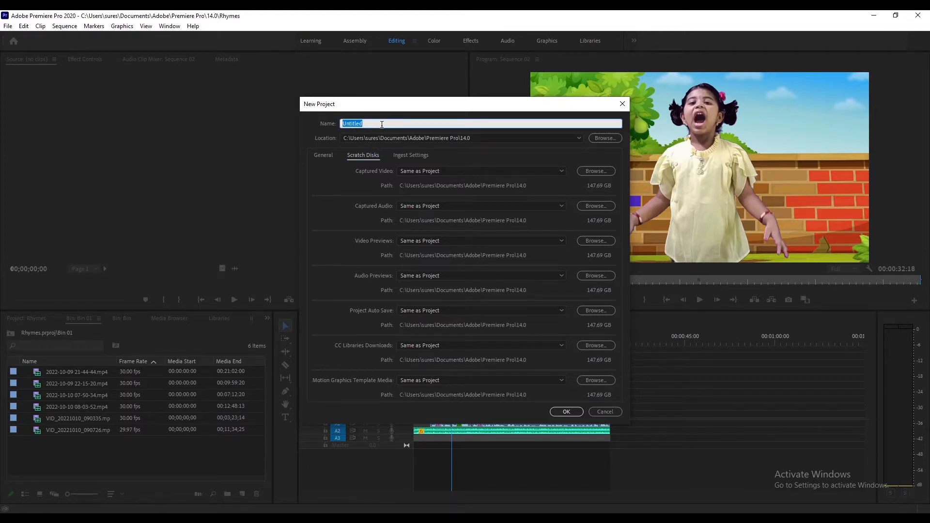
type("Learning")
left_click(567, 410)
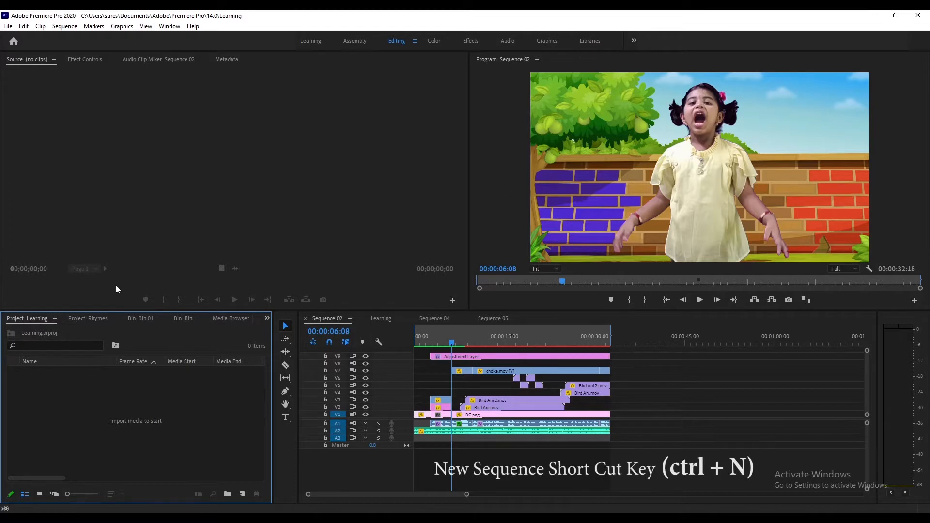
- Create a new sequence named Sequence 01 using the HDV 1080p25 preset
left_click(8, 26)
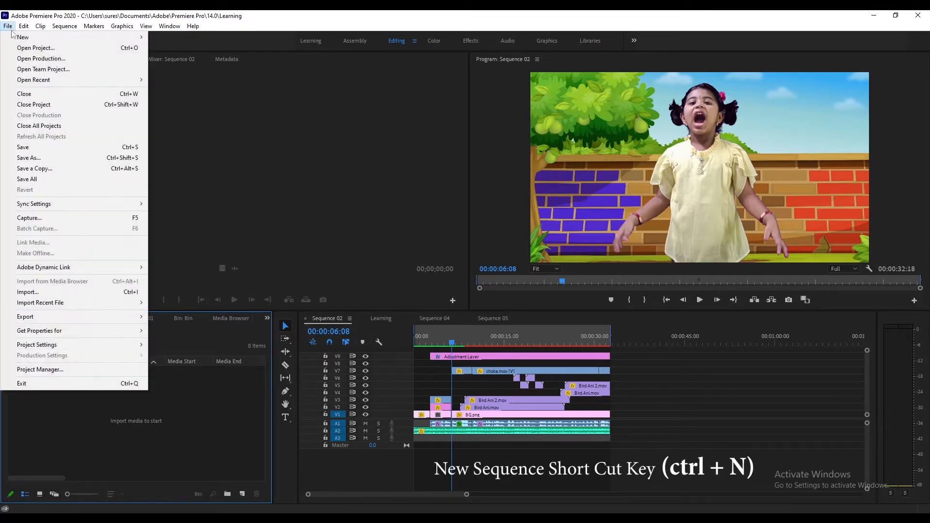
mouse_move(18, 38)
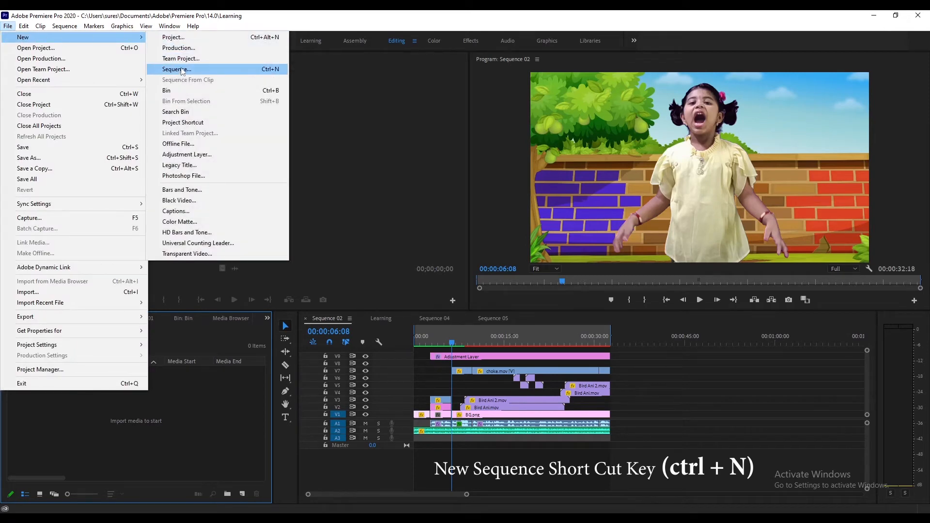
left_click(265, 71)
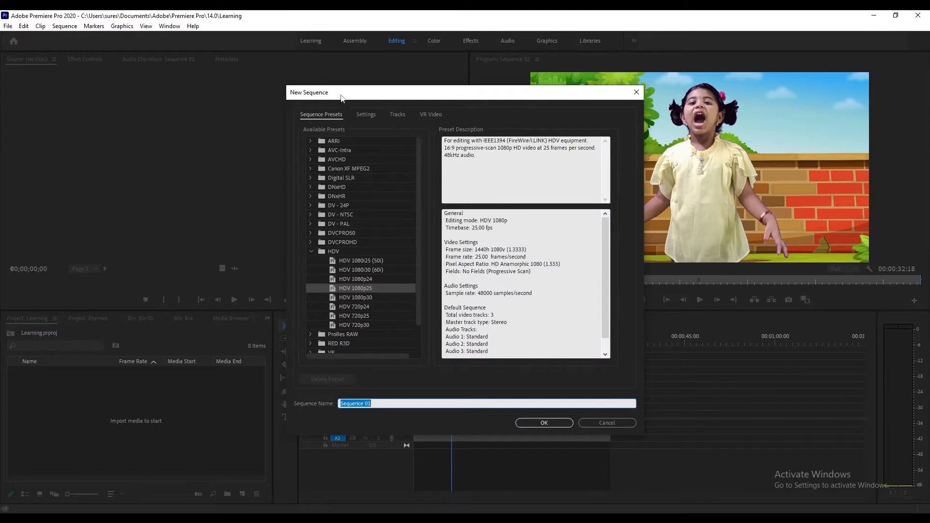
left_click_drag(341, 95, 345, 89)
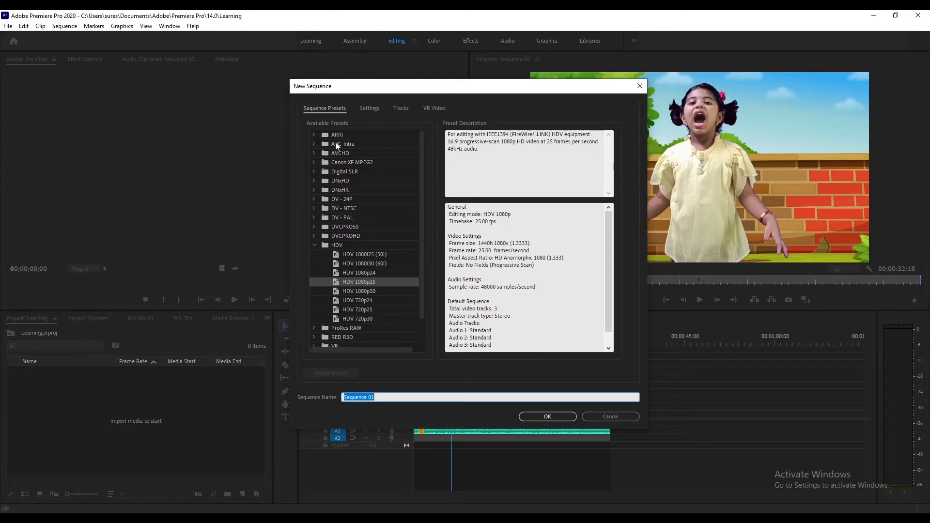
scroll(354, 307, "down", 1)
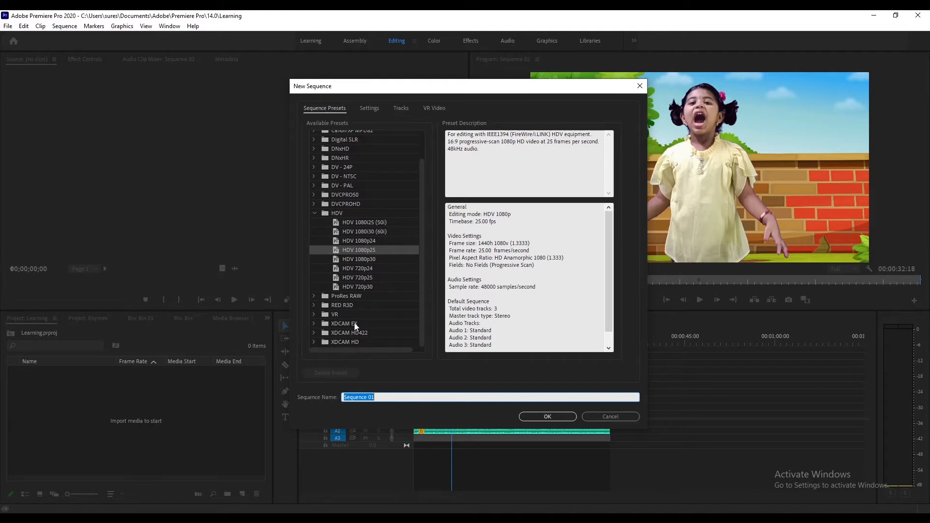
left_click(315, 213)
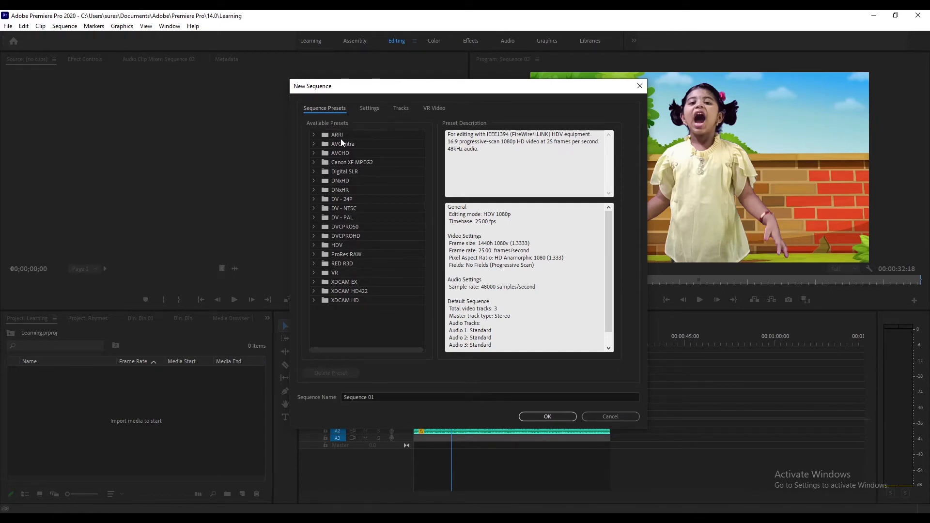
left_click(314, 246)
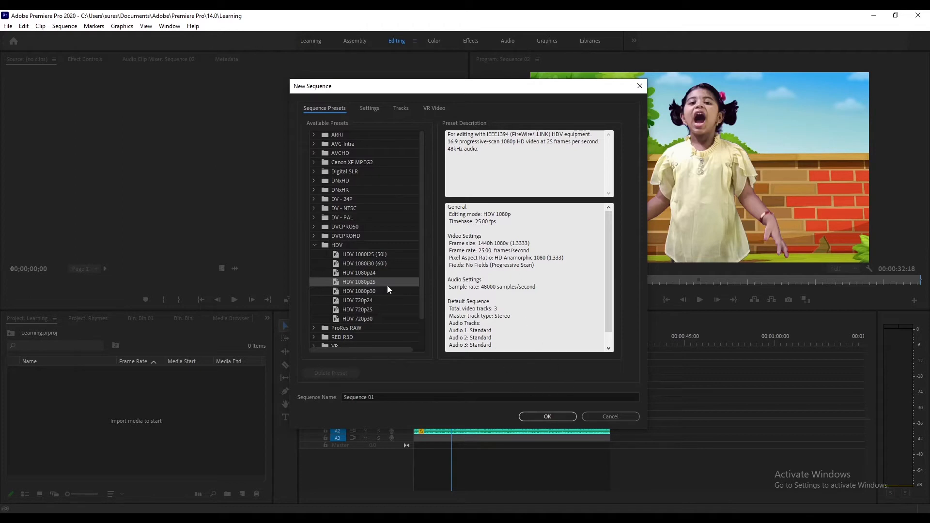
left_click(548, 417)
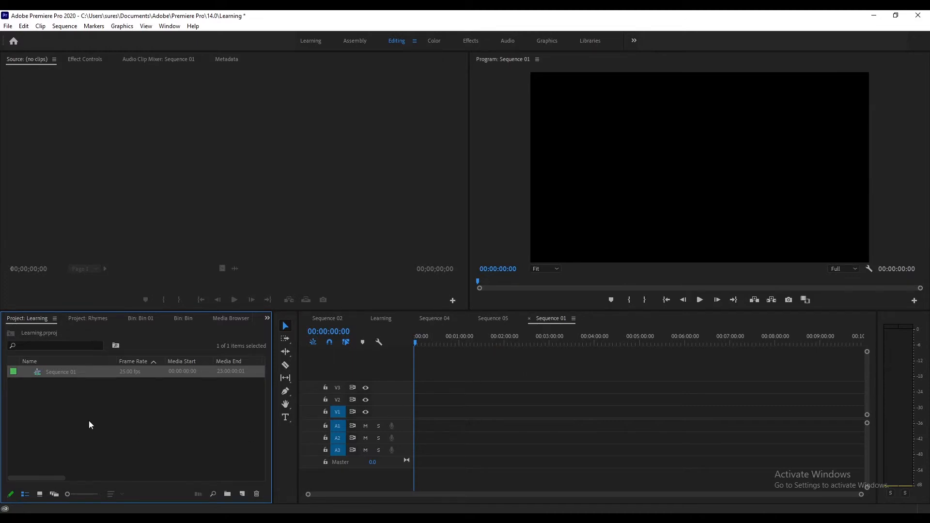
left_click(551, 301)
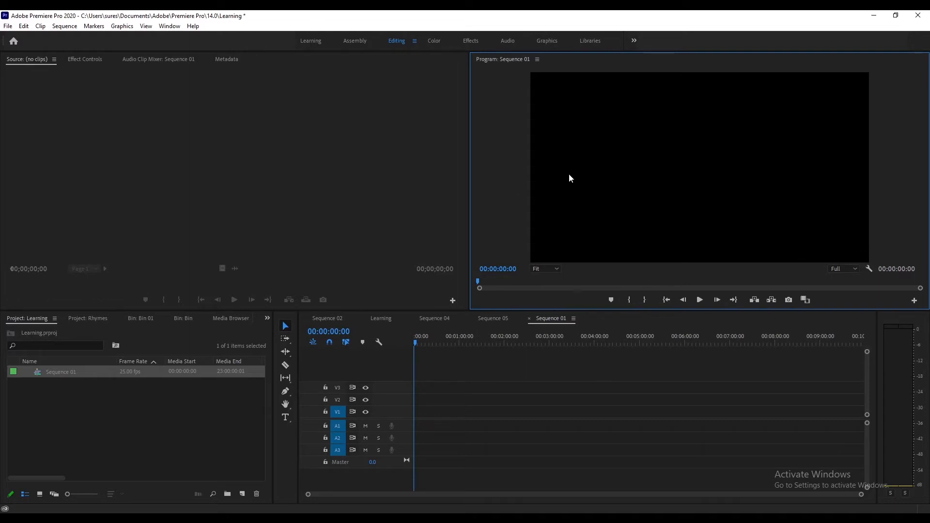
left_click(115, 152)
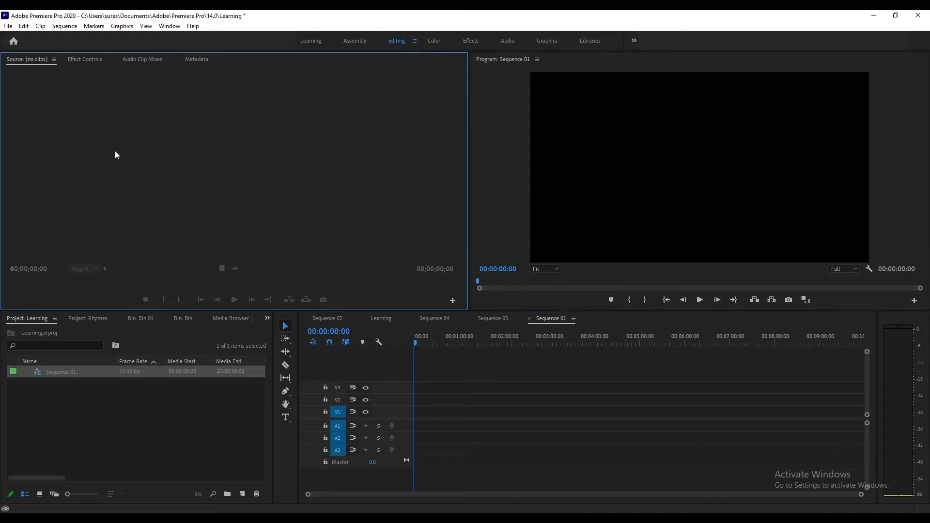
left_click(66, 409)
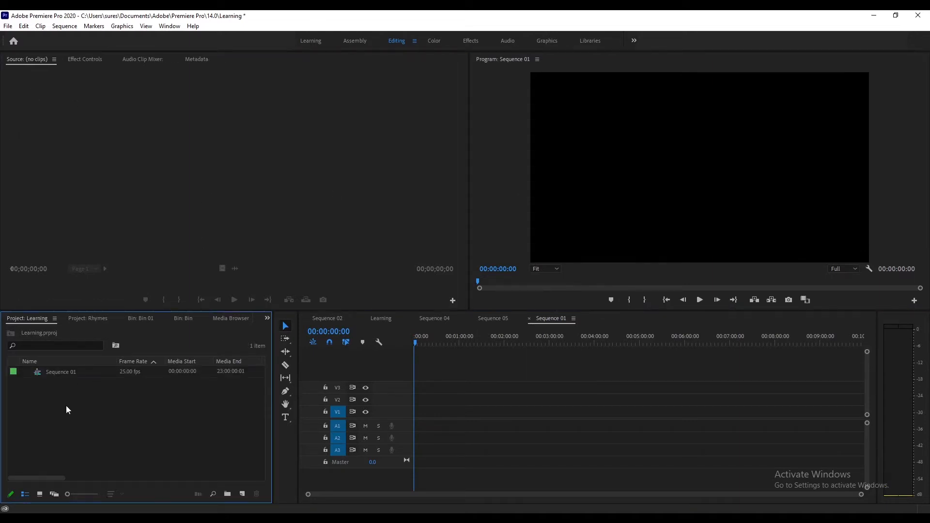
- Import the images 02 through 06 from the Desktop's Synopsis folder into the project
right_click(67, 407)
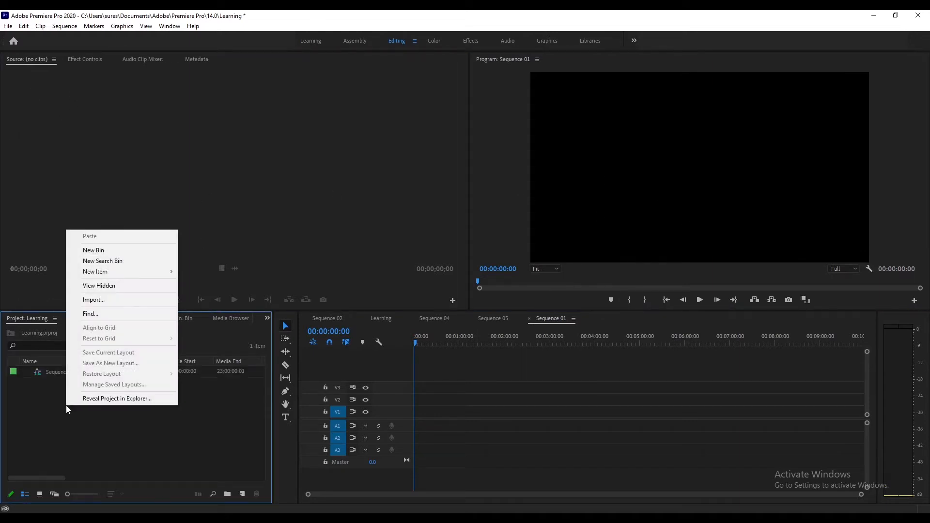
left_click(102, 305)
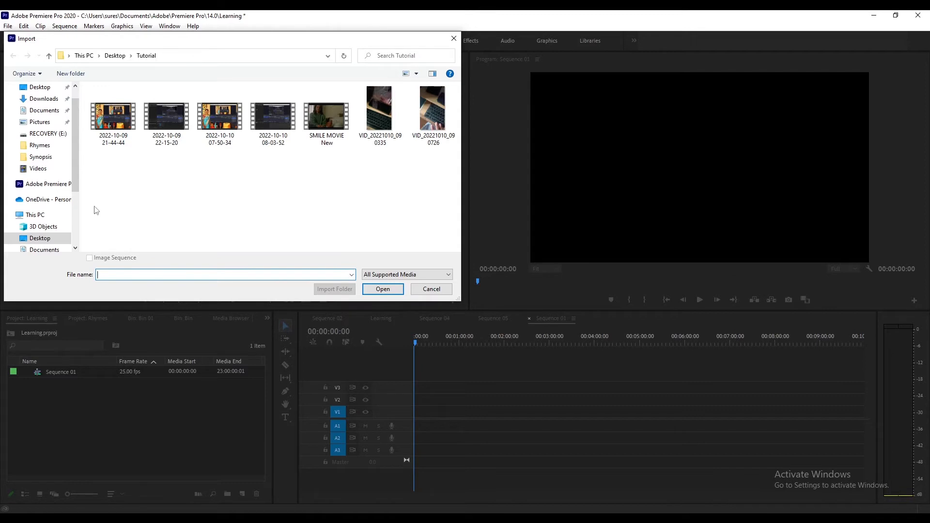
mouse_move(78, 173)
left_mouse_down()
mouse_move(82, 225)
mouse_move(81, 181)
left_mouse_up()
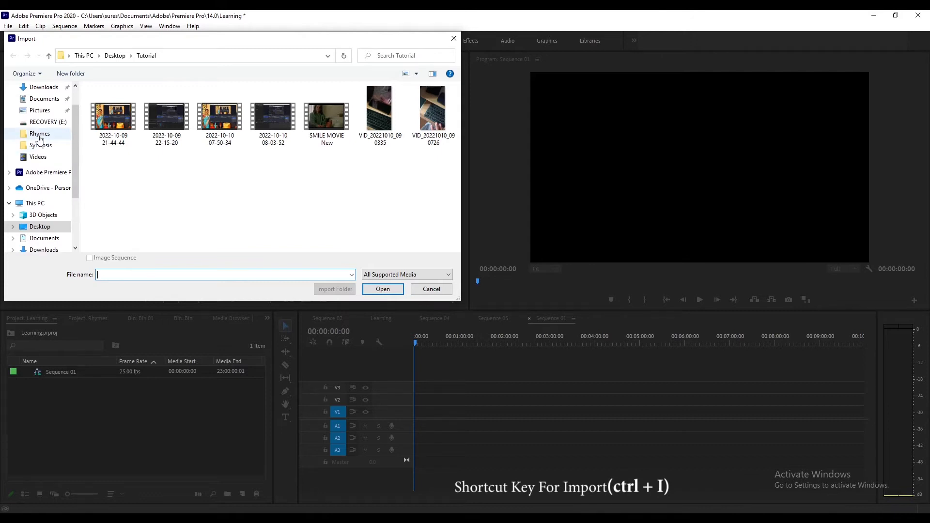
scroll(40, 139, "up", 1)
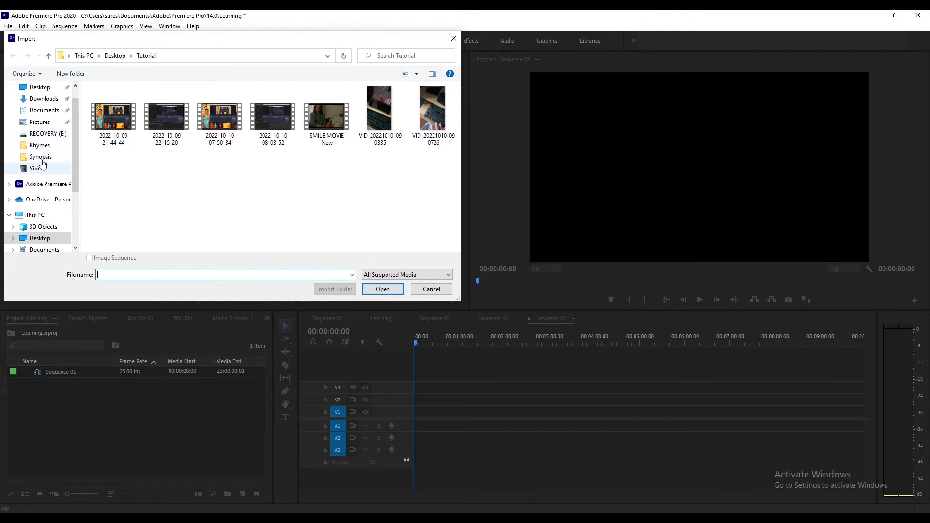
left_click(41, 158)
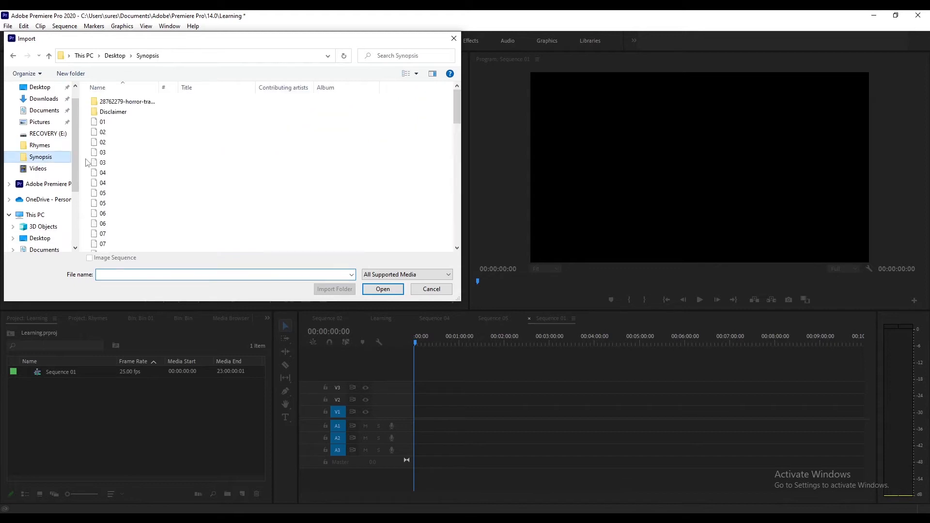
left_click(115, 132)
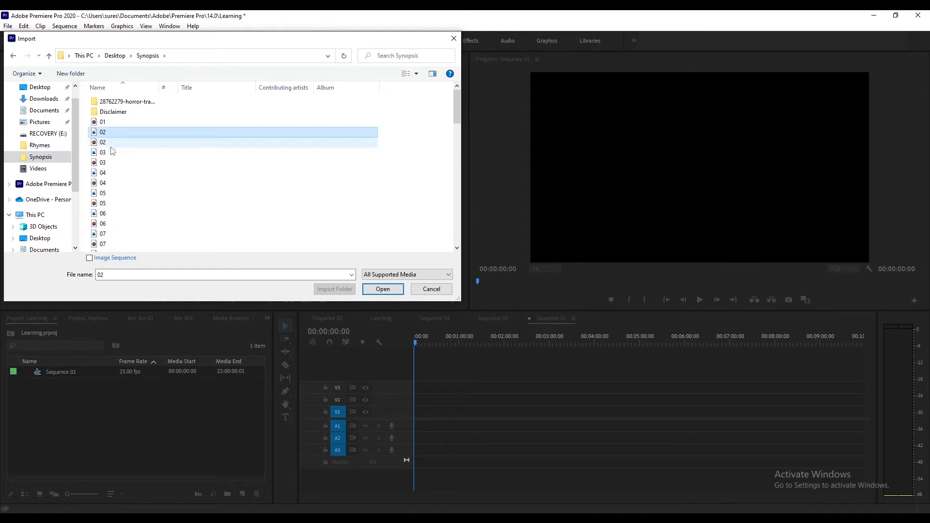
left_click(112, 152, "ctrl")
left_click(114, 173, "ctrl")
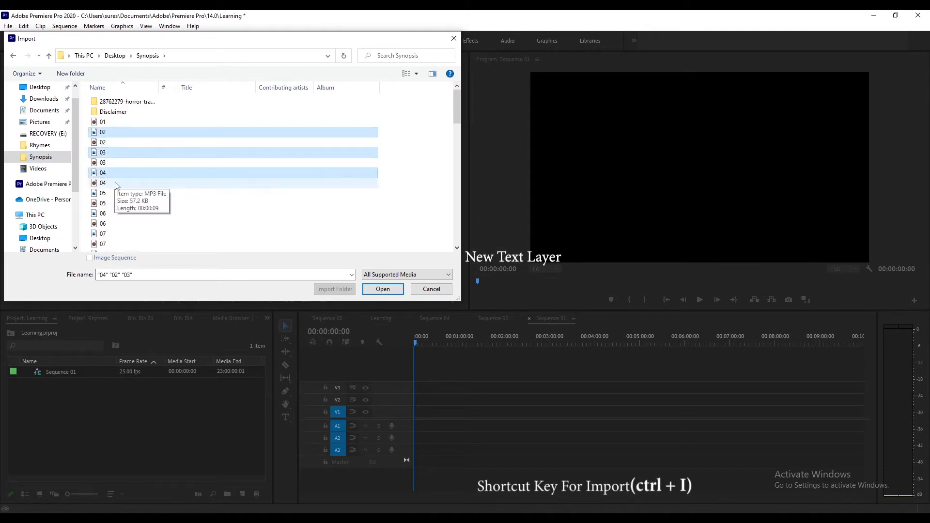
left_click(114, 193, "ctrl")
left_click(113, 213, "ctrl")
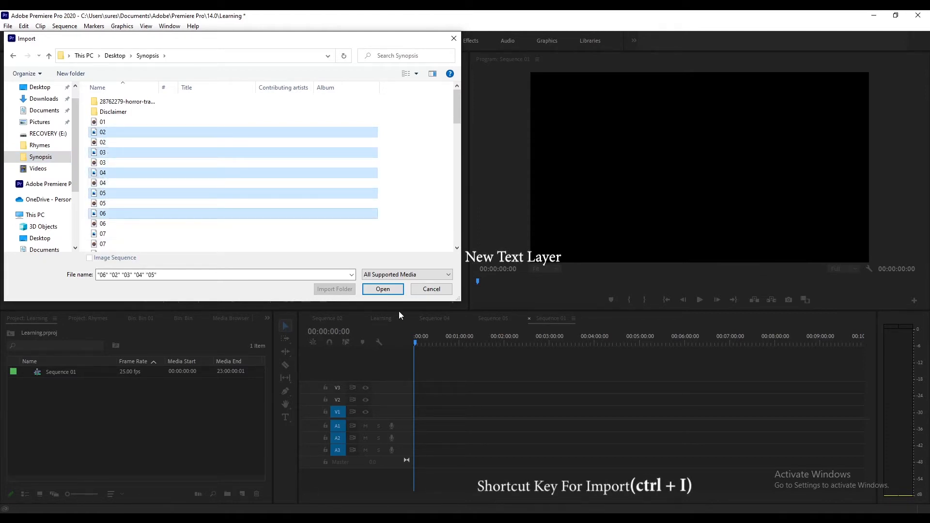
left_click(387, 290)
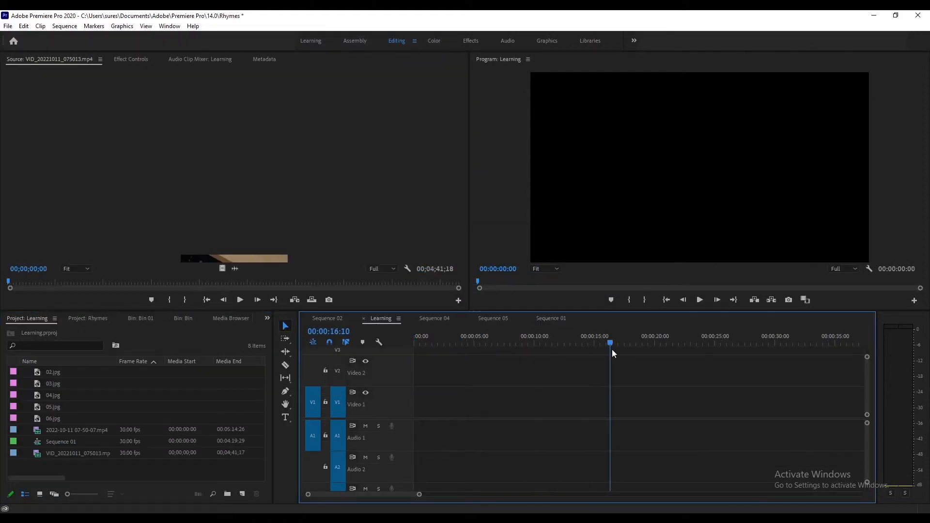
- Place 02.jpg at the start of the Video 1 track in the Learning sequence
left_click_drag(612, 350, 417, 365)
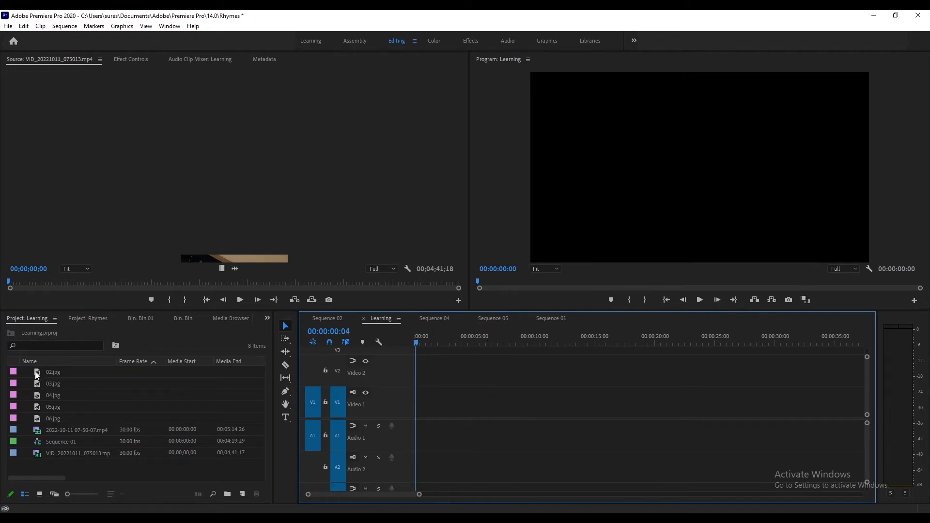
left_click_drag(36, 371, 416, 402)
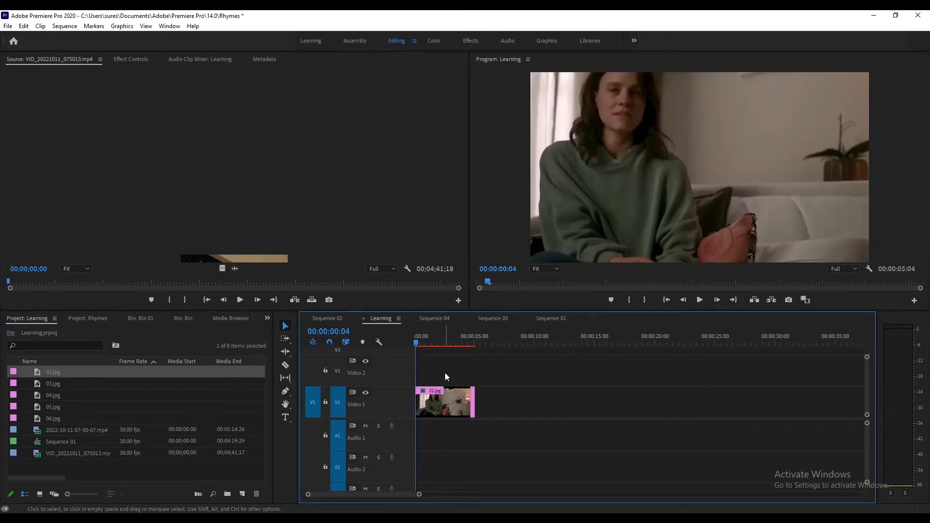
- Place 03.jpg, 04.jpg, 05.jpg and 06.jpg in order after 02.jpg on the Video 1 track
left_click(447, 397)
left_click_drag(53, 384, 477, 402)
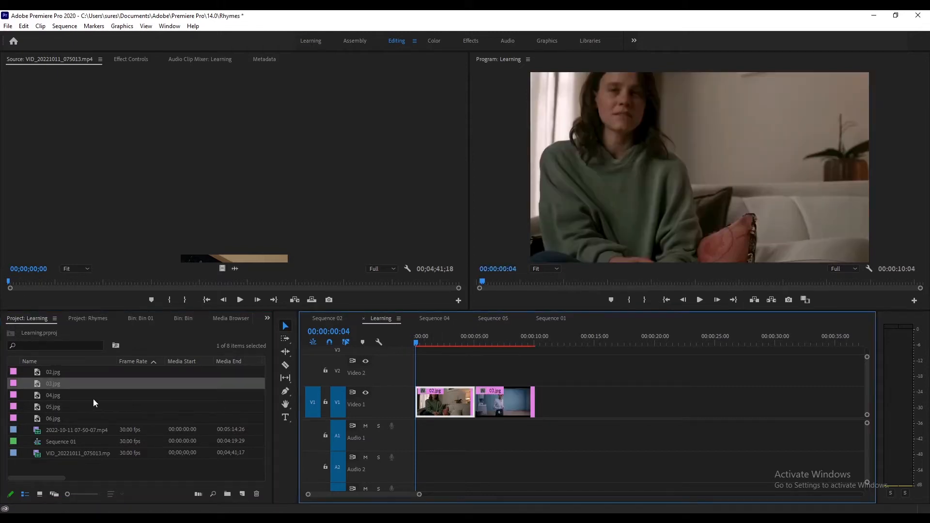
left_click_drag(39, 396, 537, 401)
left_click_drag(34, 409, 596, 402)
left_click_drag(41, 419, 663, 398)
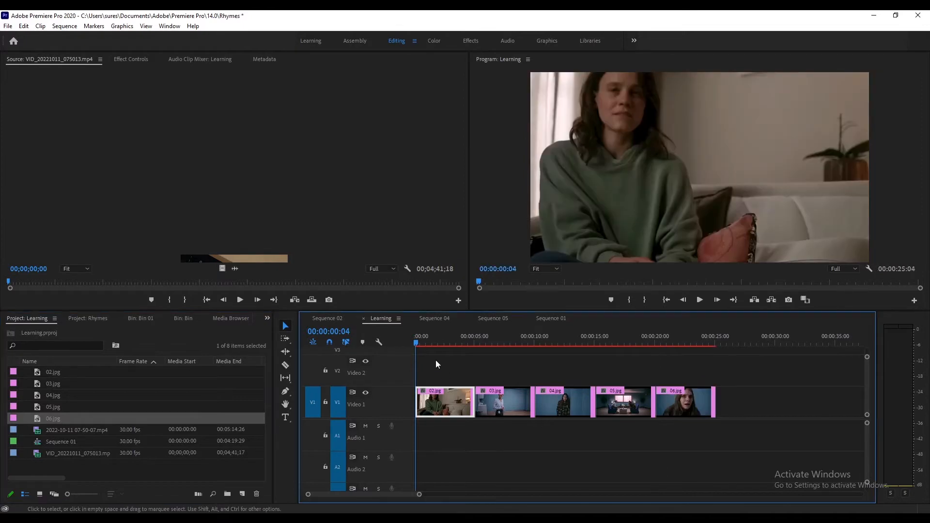
- Delete the small gap before 02.jpg at the start of the sequence
left_click(415, 344)
key("equal")
key("equal")
key("equal")
key("equal")
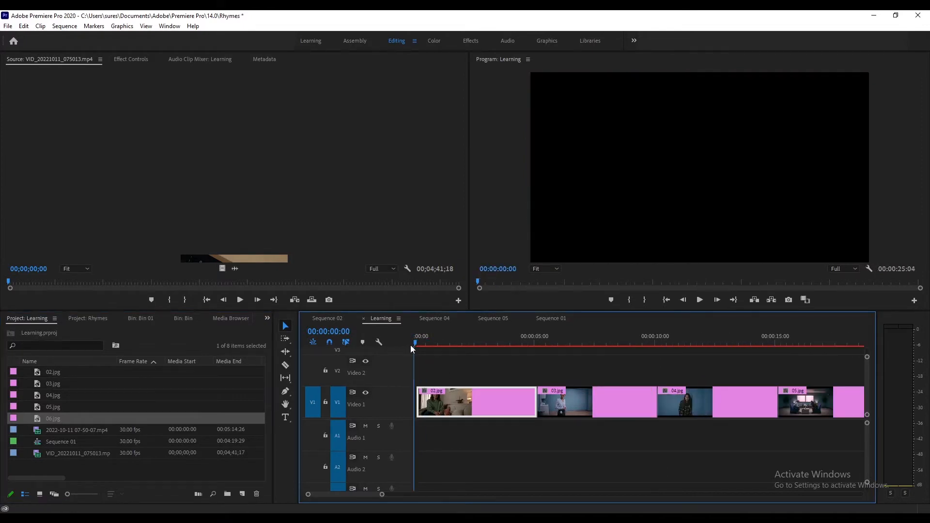
left_click(427, 404)
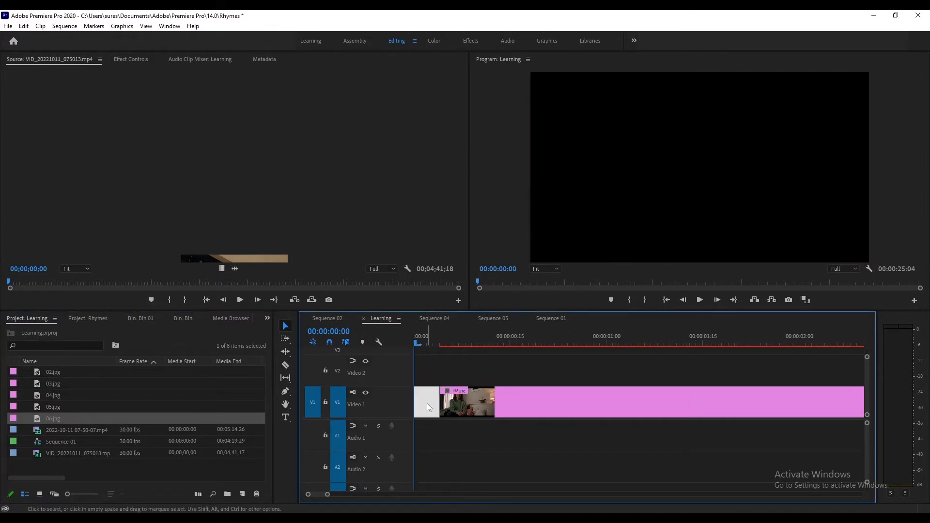
key("Delete")
key("minus")
key("minus")
key("minus")
key("minus")
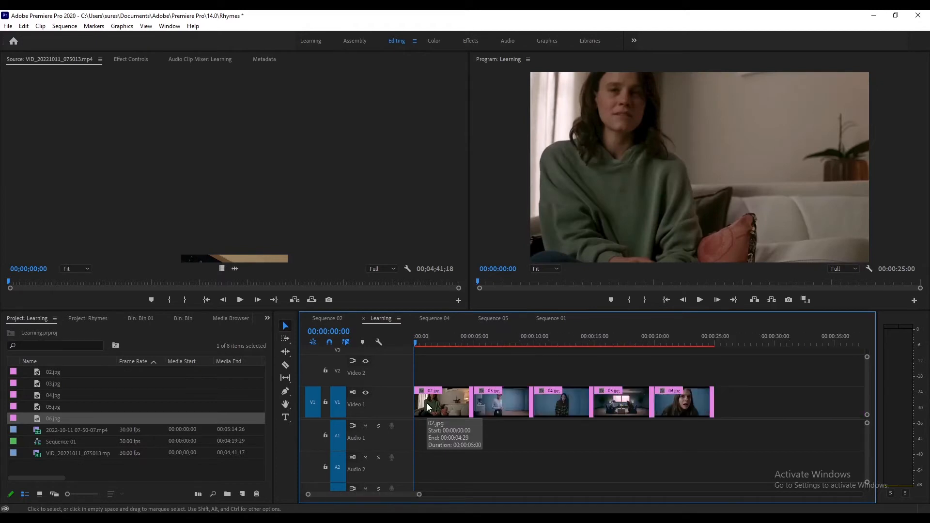
- Scale the 02.jpg clip down to 66.9 so the image fits the frame
left_click_drag(429, 340, 430, 378)
left_click(451, 399)
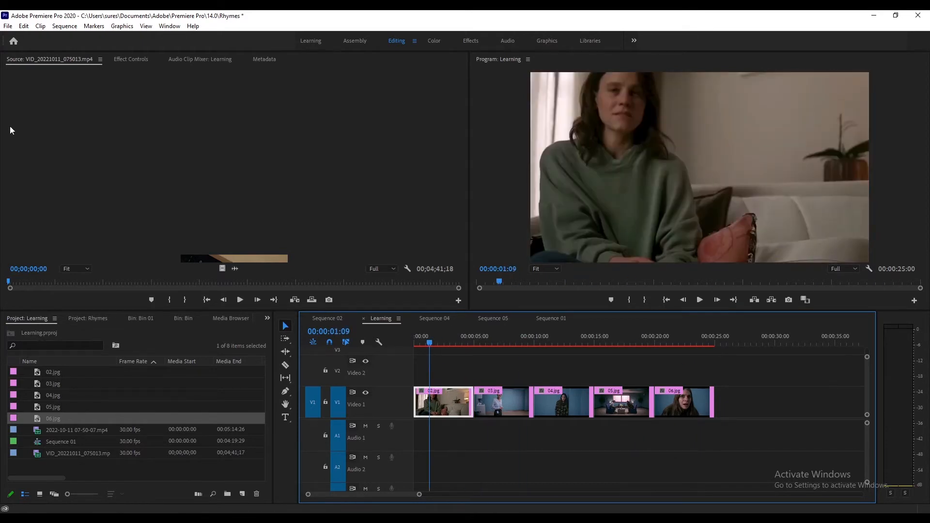
left_click(132, 59)
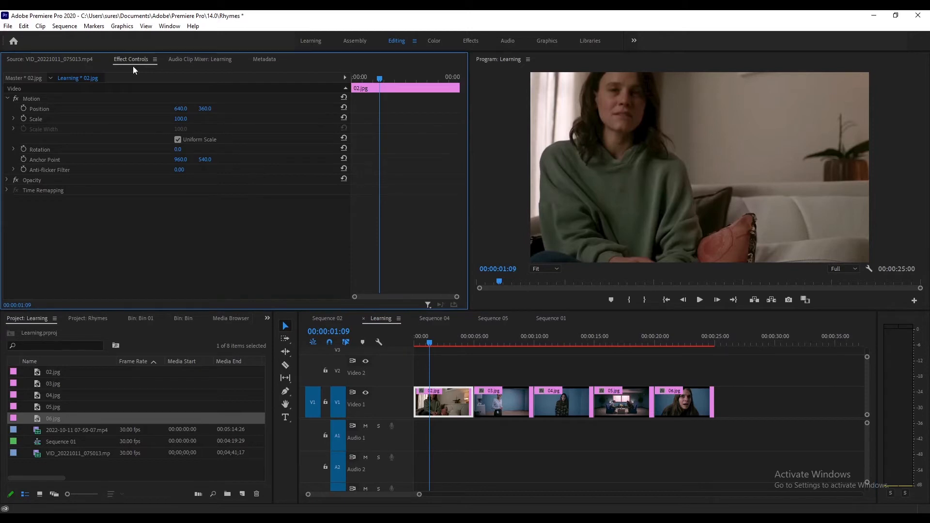
left_click(33, 99)
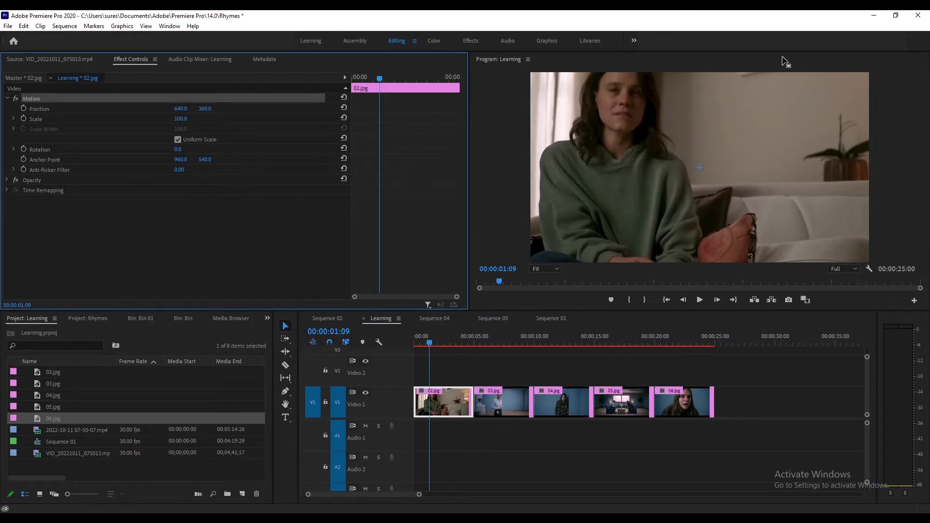
left_click_drag(179, 120, 169, 119)
left_click_drag(504, 167, 529, 168)
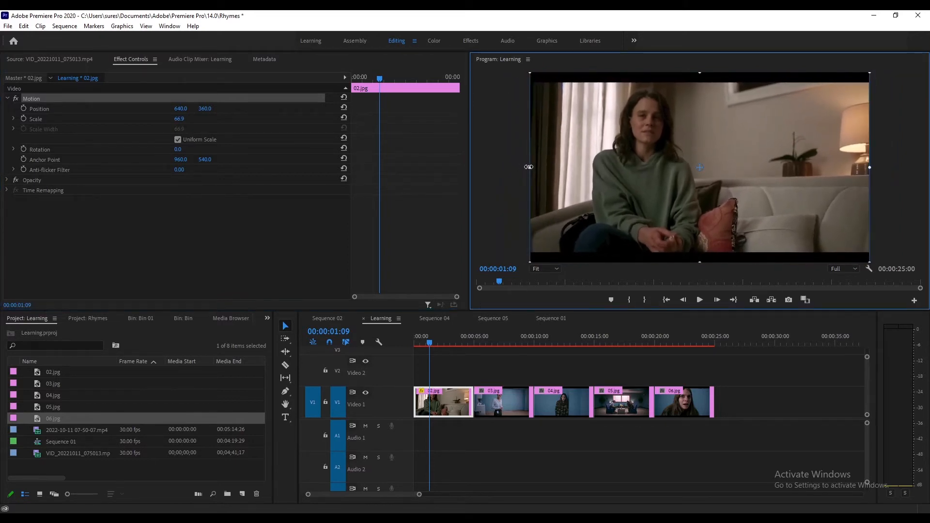
- Scale the 03.jpg clip down to 67.2 so the image fits the frame
left_click(504, 342)
left_click(505, 391)
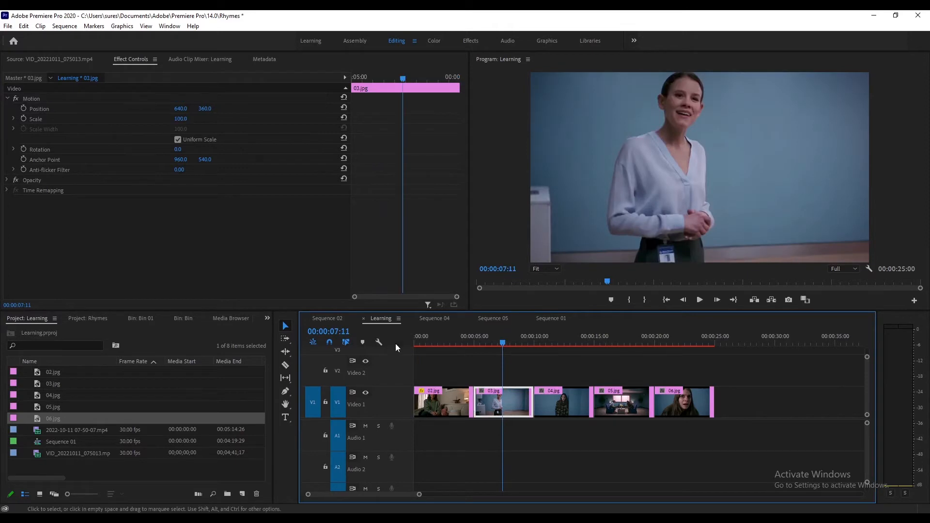
left_click(29, 98)
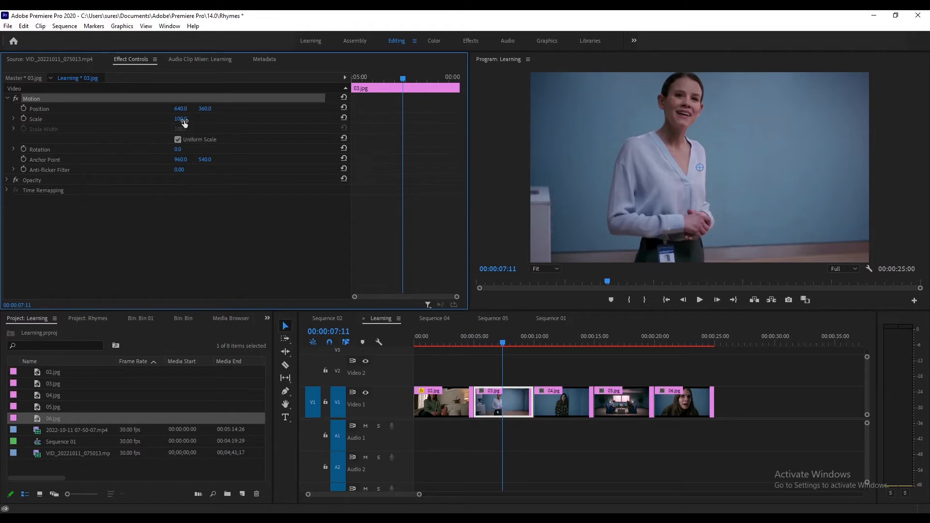
left_click_drag(180, 118, 166, 118)
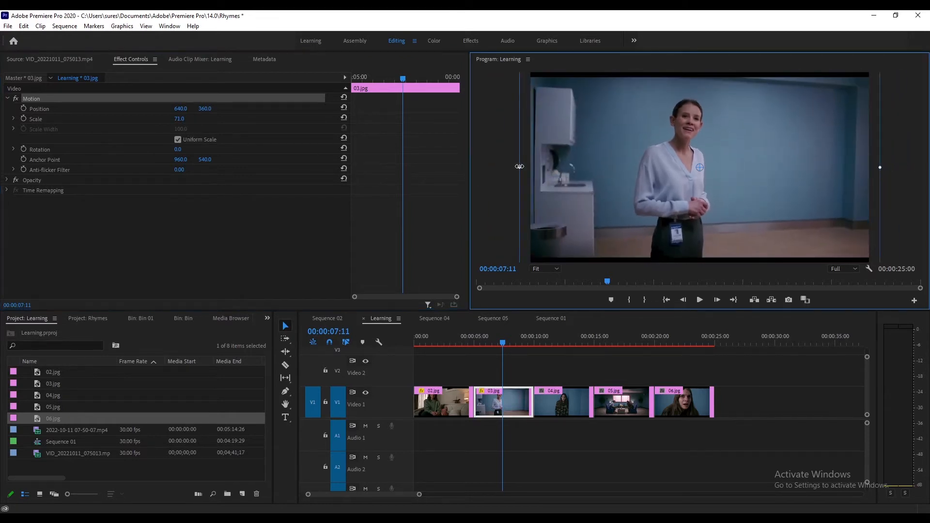
left_click_drag(520, 167, 529, 167)
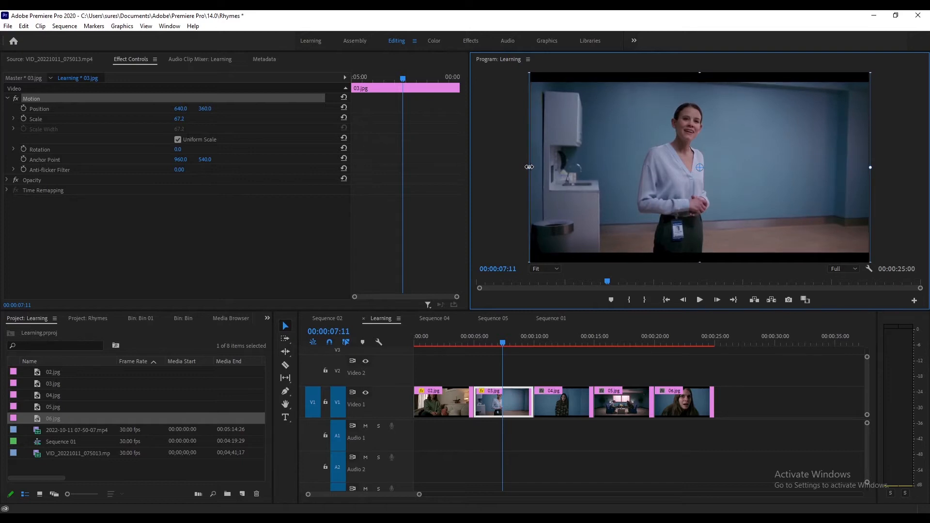
- Copy the Motion settings of the 03.jpg clip
left_click(546, 374)
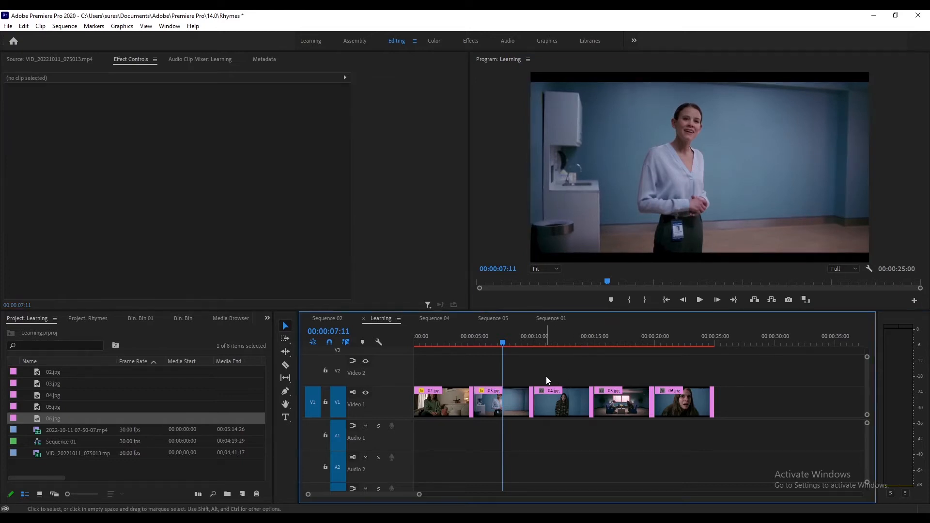
left_click(499, 403)
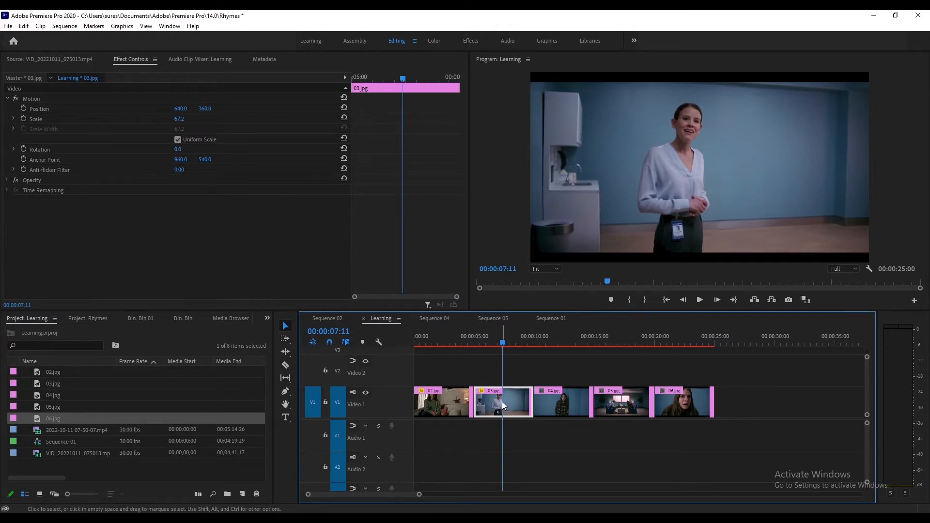
left_click(29, 98)
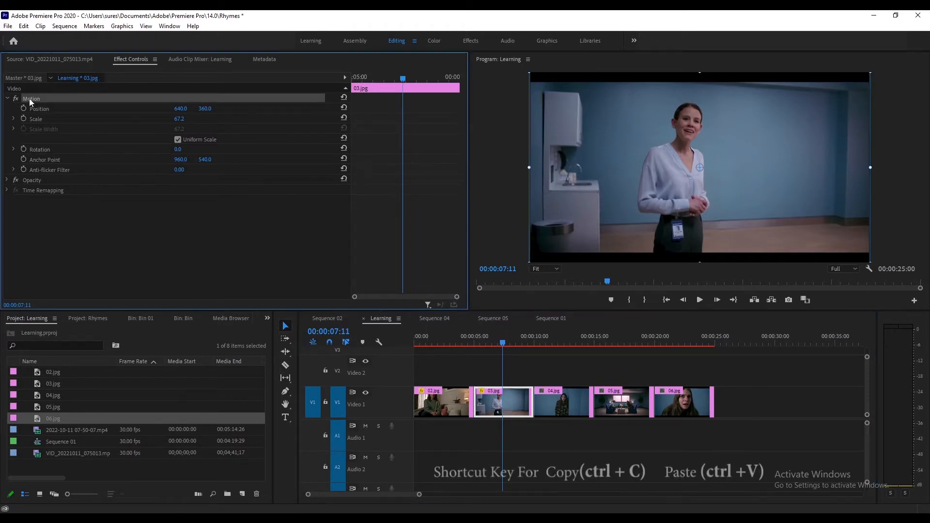
right_click(29, 97)
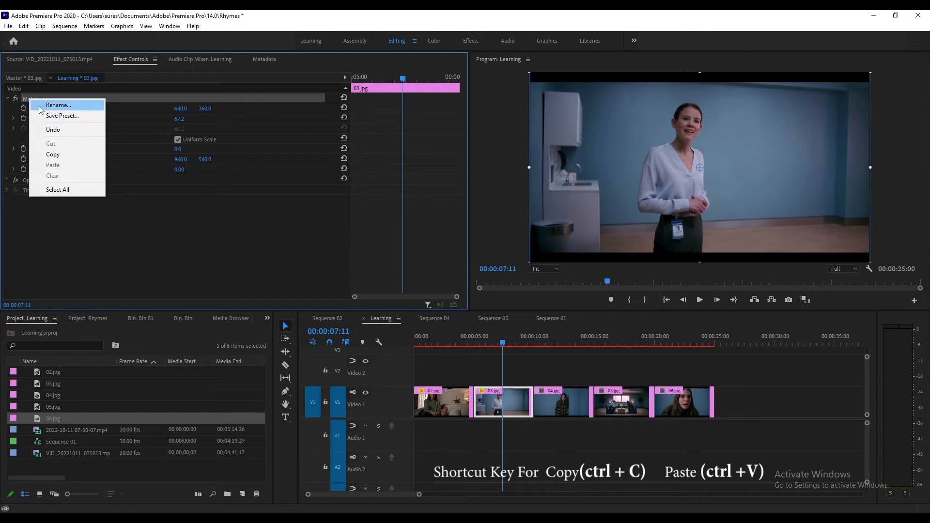
left_click(54, 155)
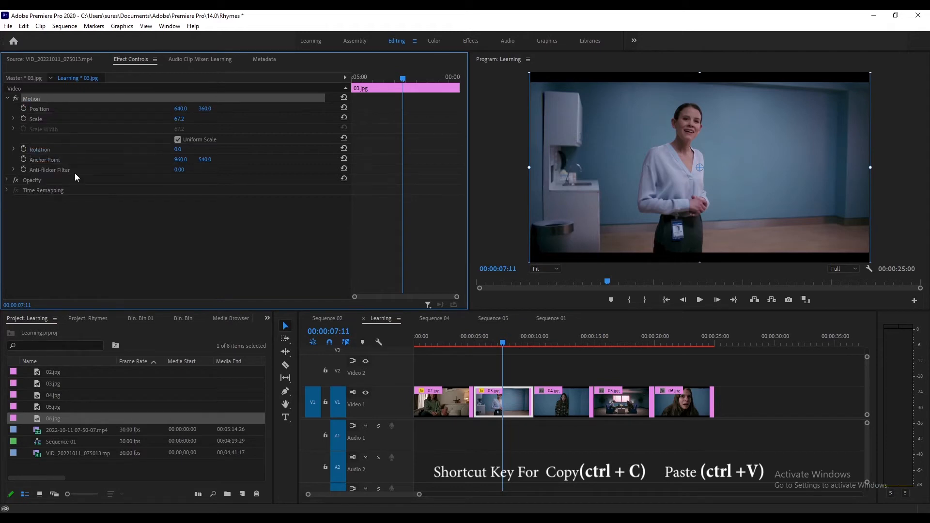
- Paste the copied Motion settings onto the 04.jpg, 05.jpg and 06.jpg clips
left_click(565, 343)
left_click(575, 397)
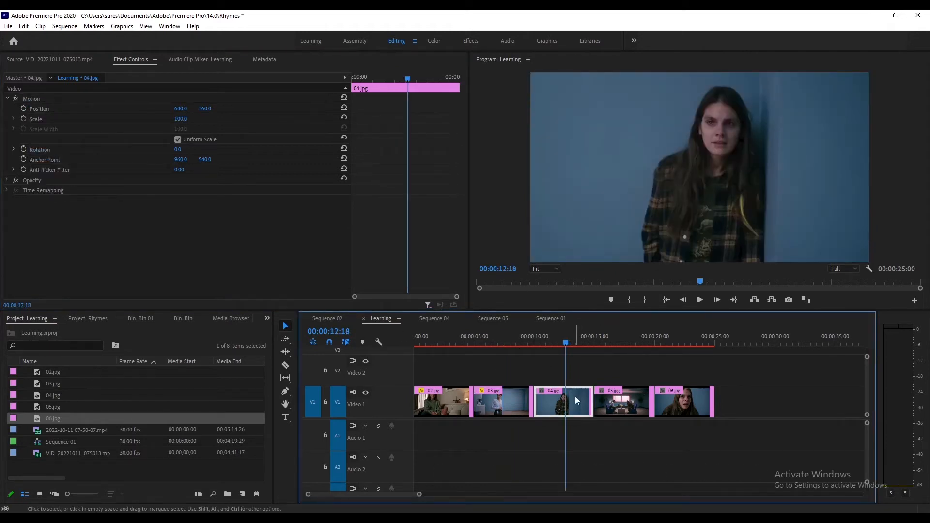
right_click(32, 96)
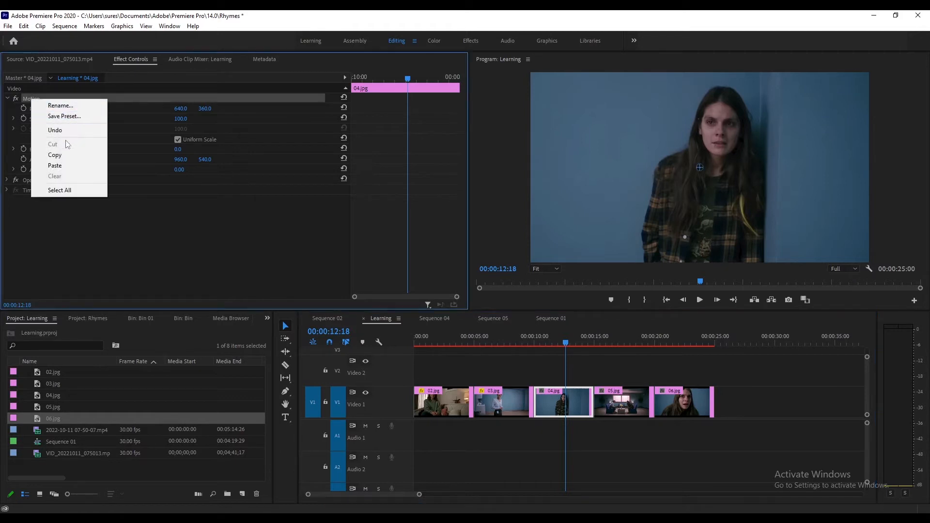
left_click(54, 166)
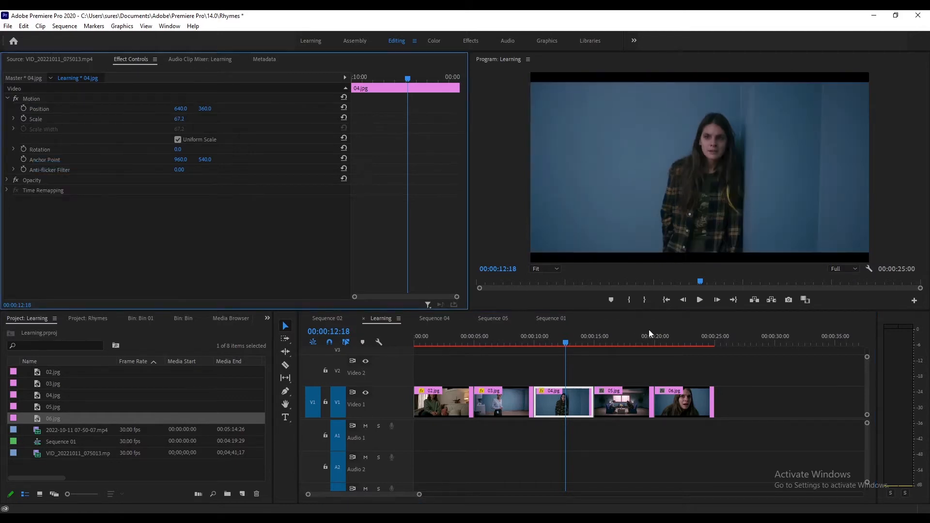
left_click(619, 343)
left_click(629, 399)
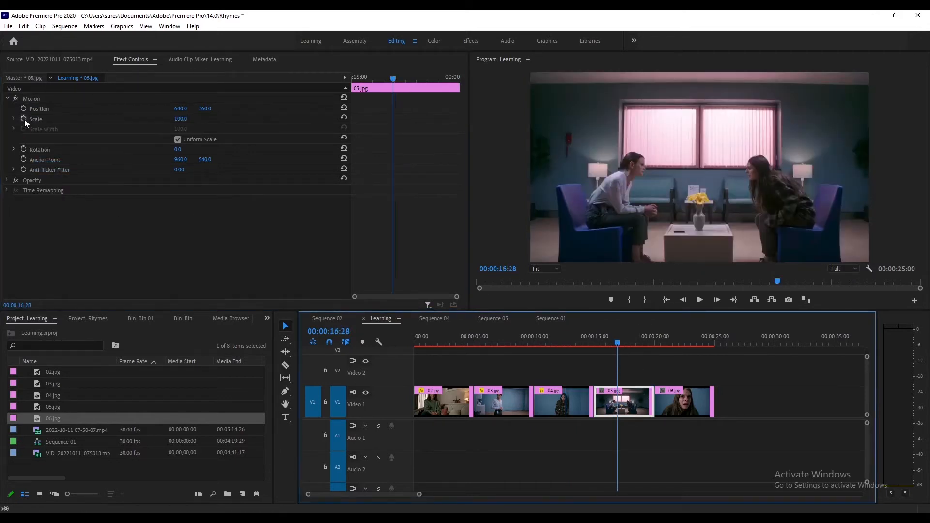
right_click(31, 102)
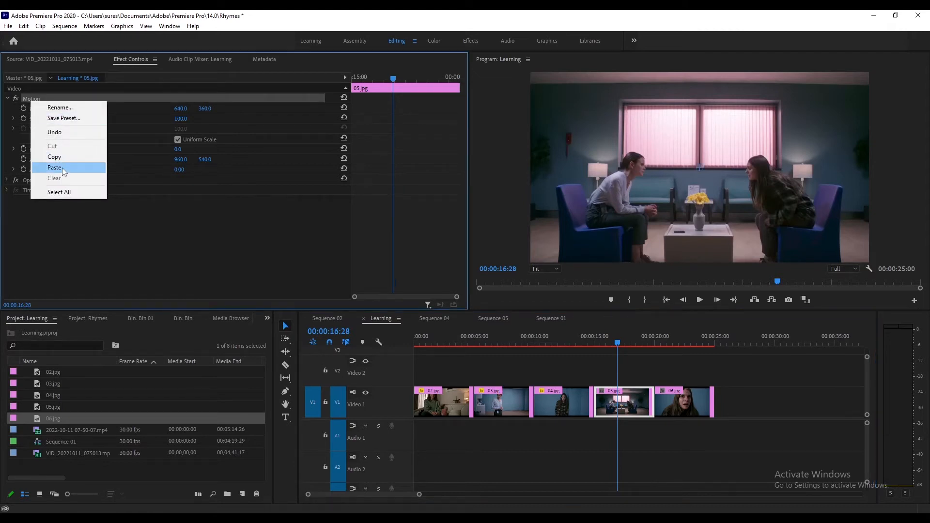
left_click(55, 166)
left_click(681, 344)
left_click(688, 395)
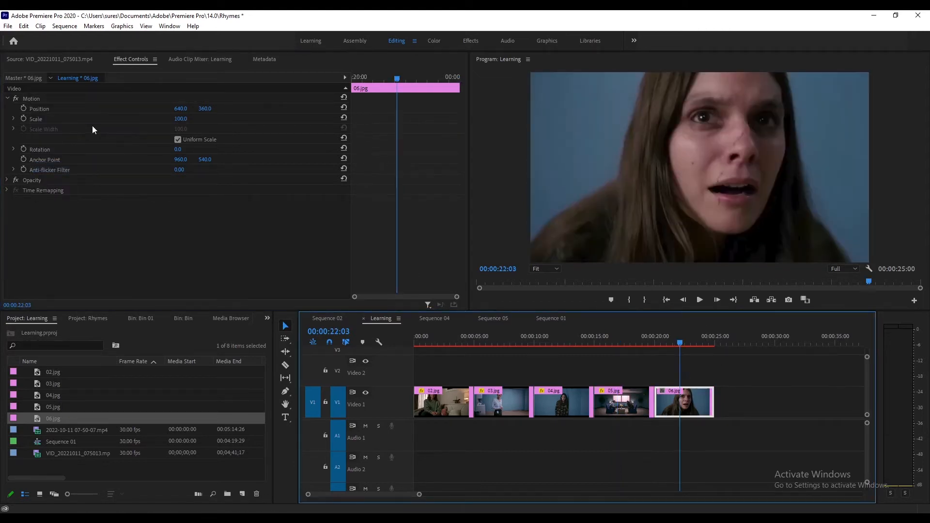
right_click(28, 100)
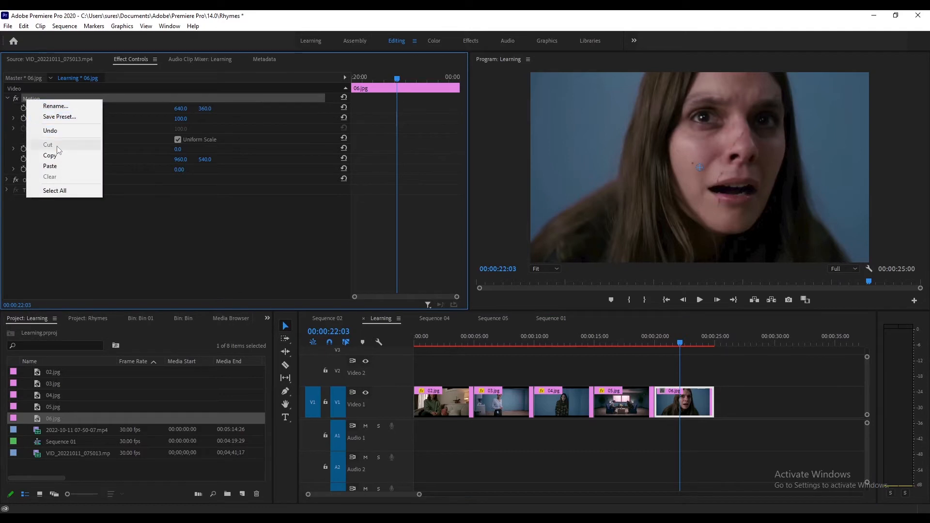
left_click(55, 166)
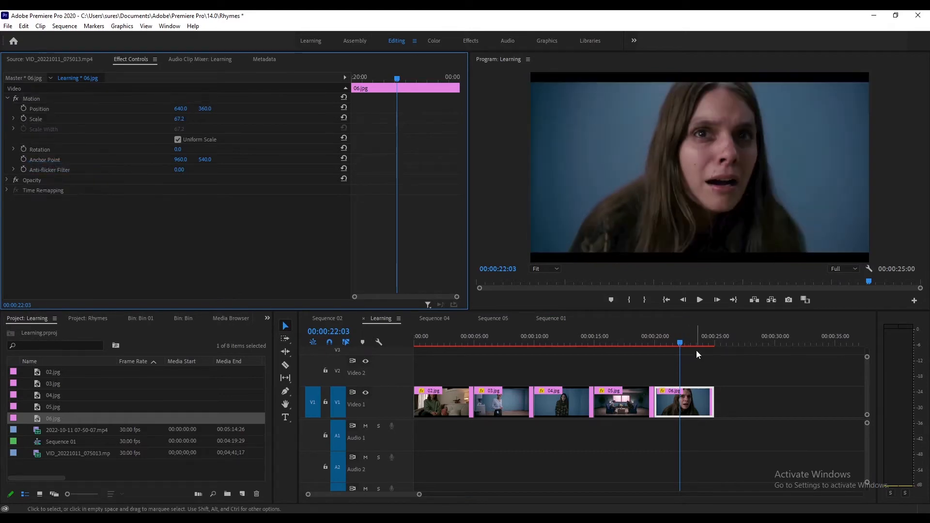
- Scrub the playhead through the sequence to review the resized images
left_click(718, 362)
left_click(699, 342)
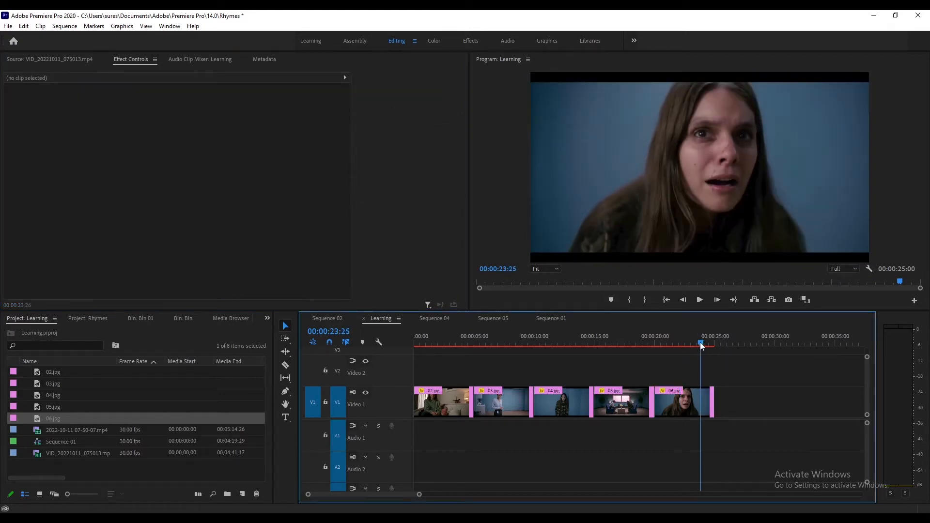
mouse_move(507, 346)
left_mouse_down()
mouse_move(430, 347)
mouse_move(702, 358)
mouse_move(519, 359)
left_mouse_up()
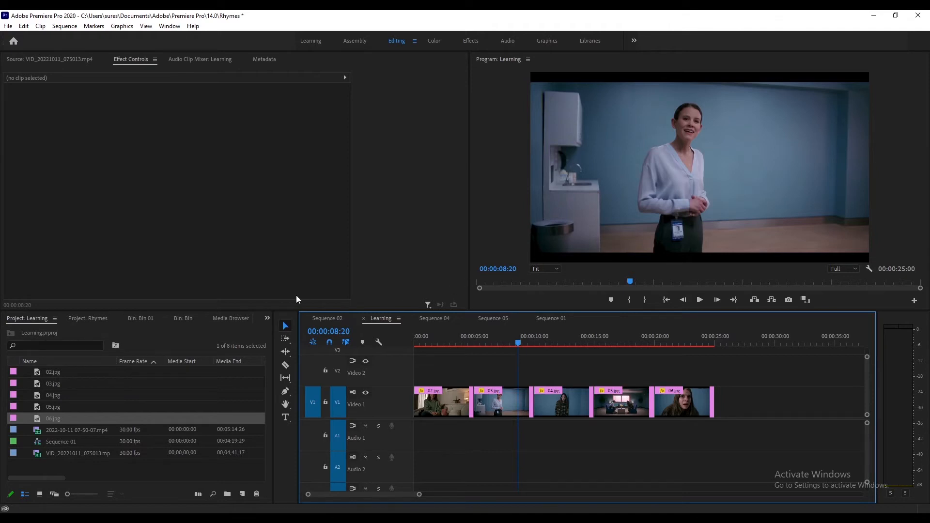
- Open the Effects panel and expand the Dissolve folder under Video Transitions
left_click(267, 319)
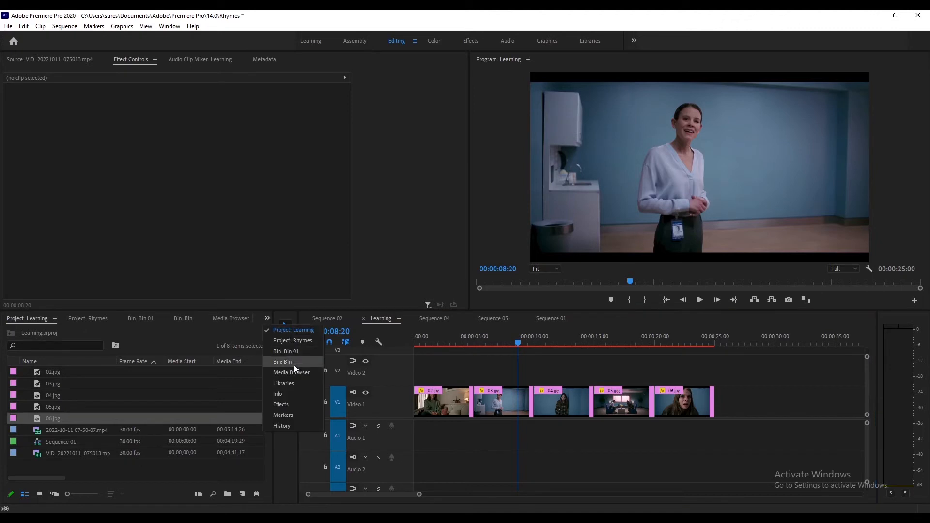
left_click(291, 405)
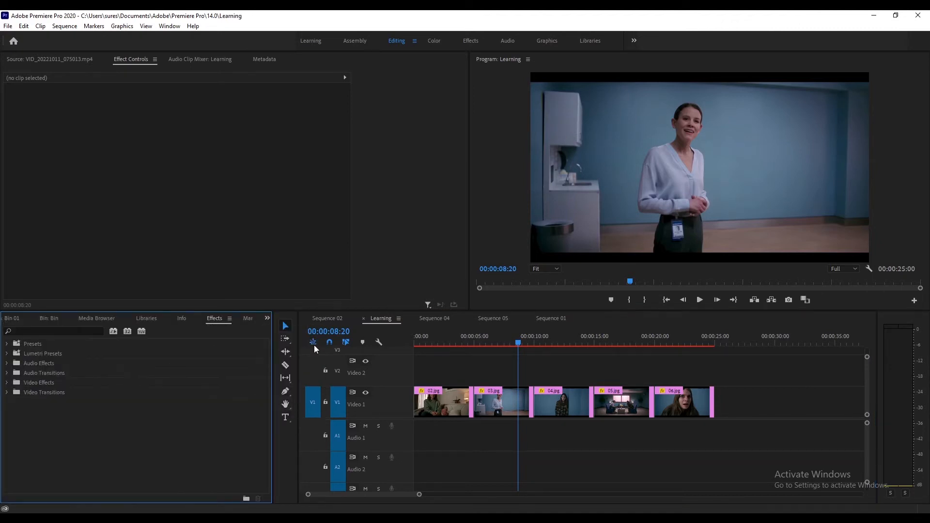
left_click(268, 319)
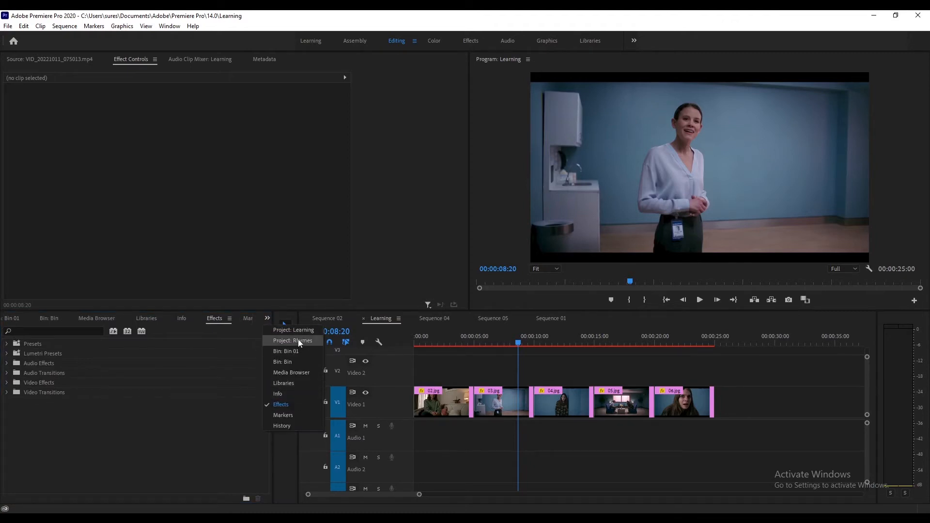
left_click(288, 405)
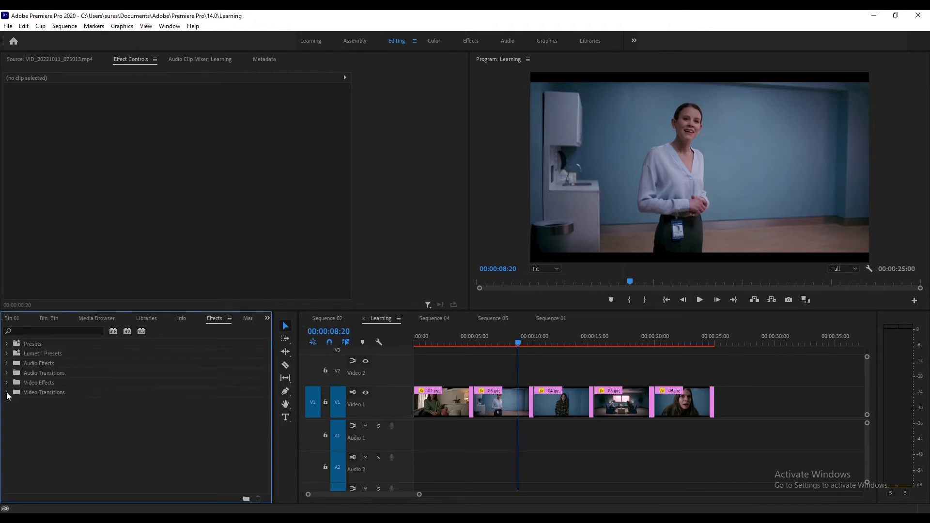
left_click(7, 393)
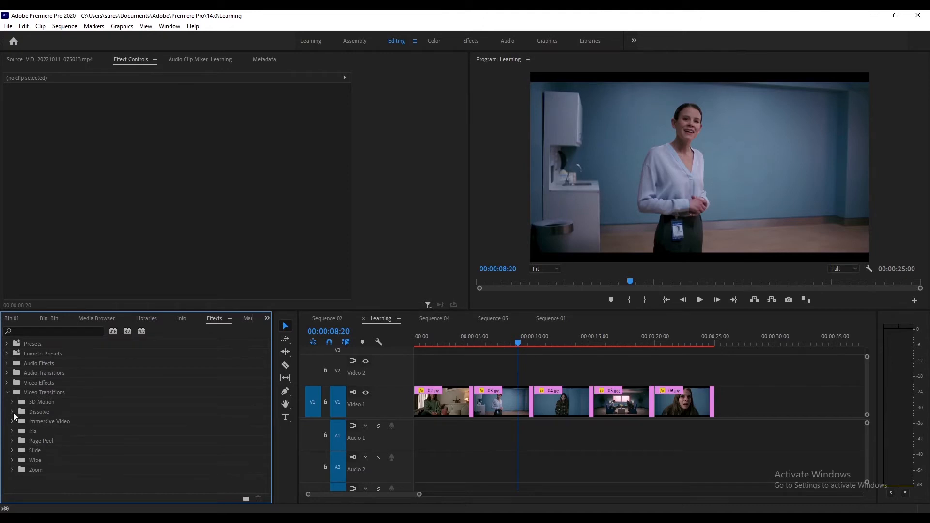
left_click(12, 413)
scroll(87, 436, "down", 1)
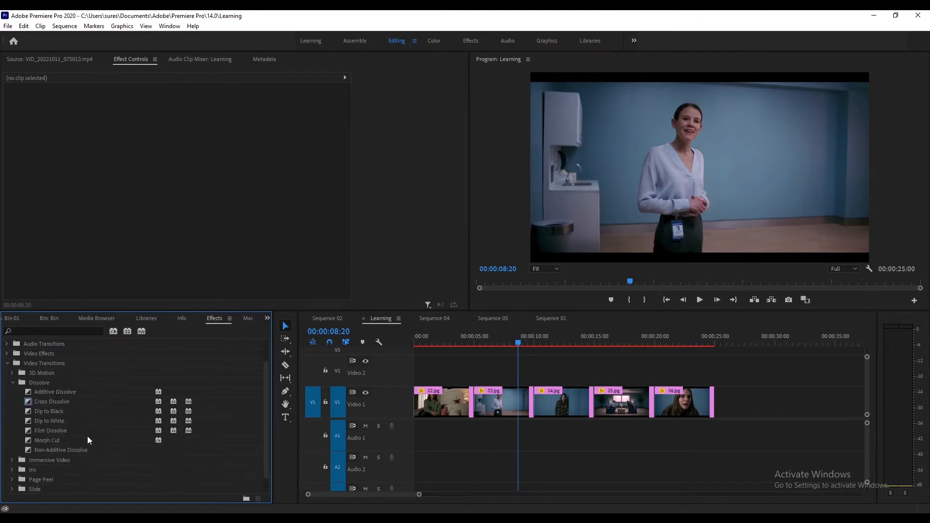
scroll(65, 440, "down", 1)
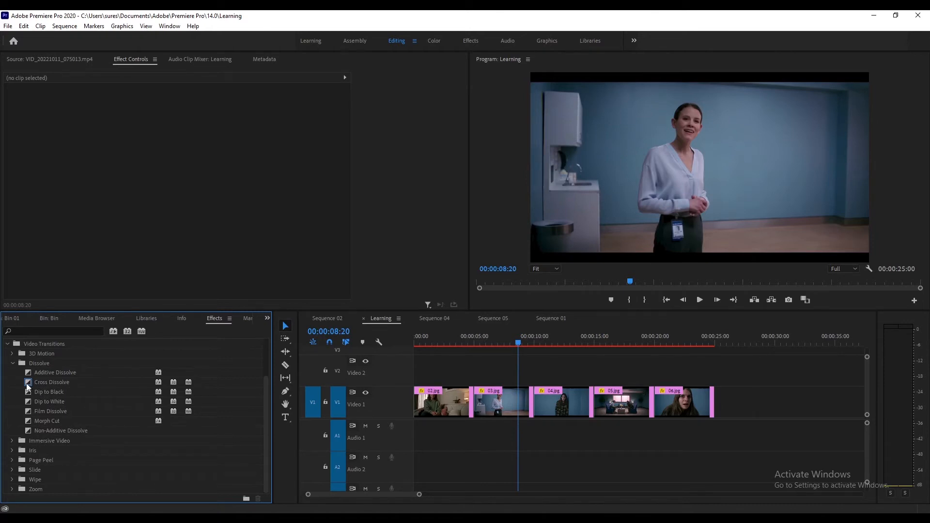
- Add Film Dissolve transitions at the cuts between 02.jpg, 03.jpg and 04.jpg
left_click_drag(31, 409, 478, 403)
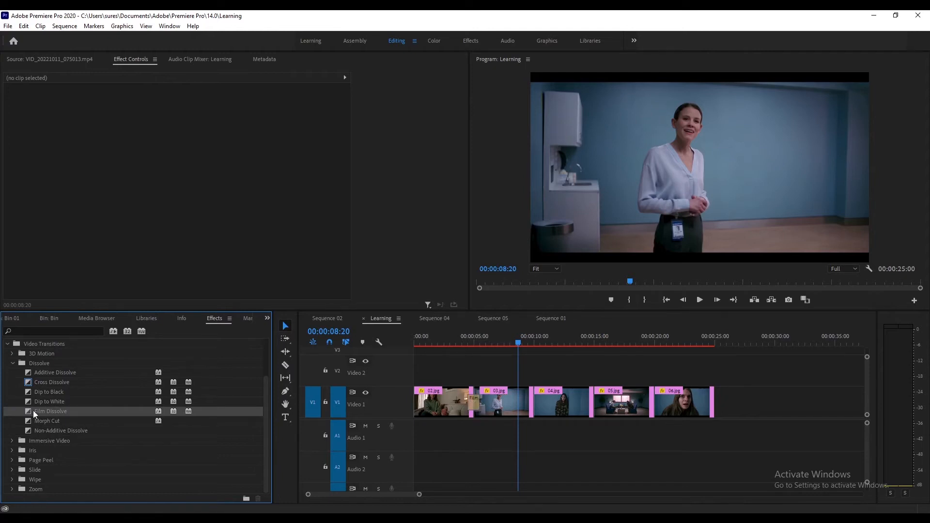
left_click_drag(174, 438, 532, 401)
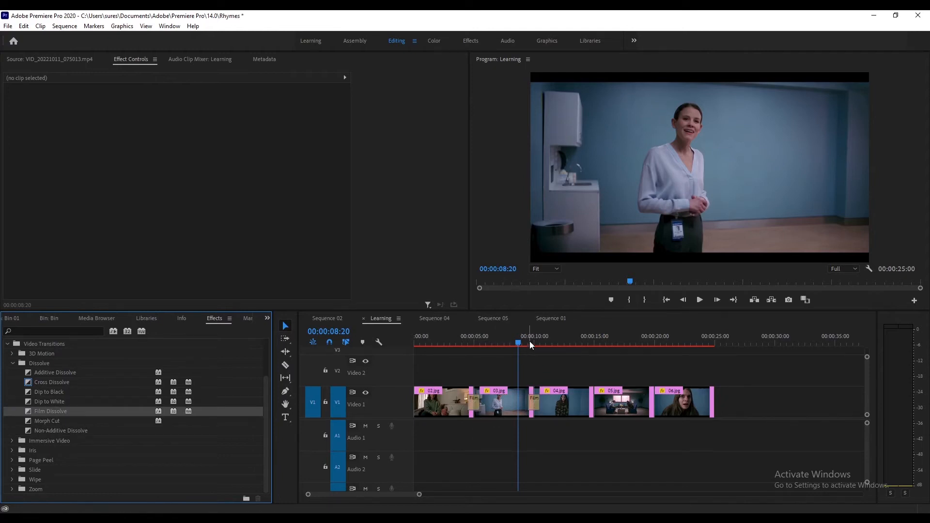
left_click(532, 342)
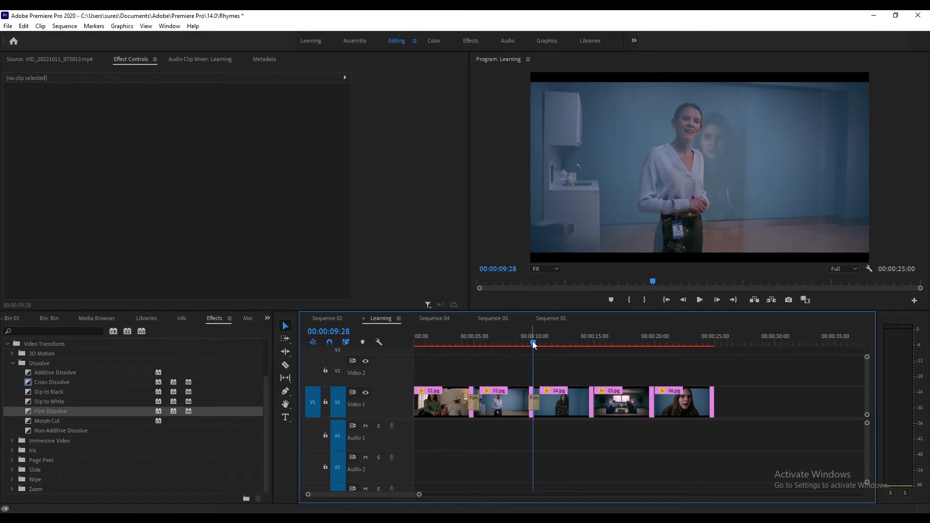
key("equal")
key("equal")
key("equal")
key("equal")
key("minus")
key("minus")
key("minus")
key("minus")
key("minus")
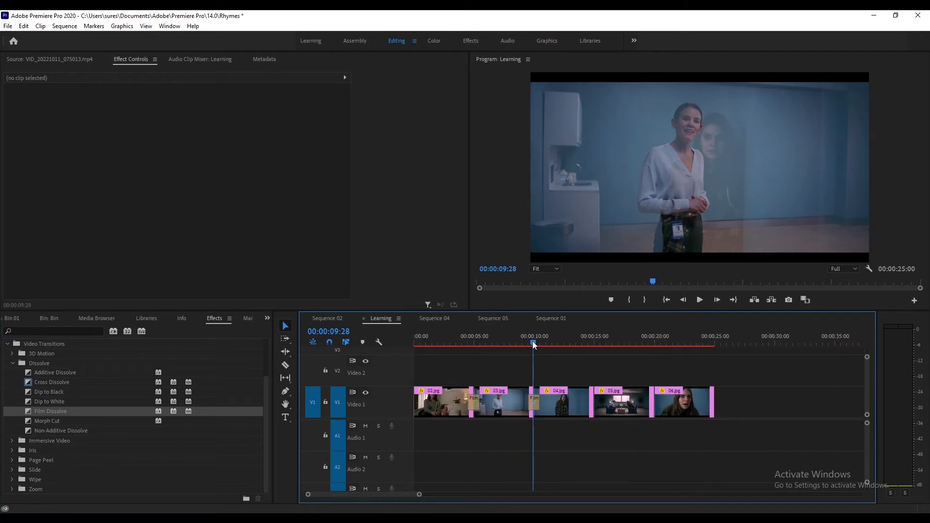
- Add Film Dissolve transitions at the cuts between 04.jpg, 05.jpg and 06.jpg
left_click_drag(28, 411, 596, 399)
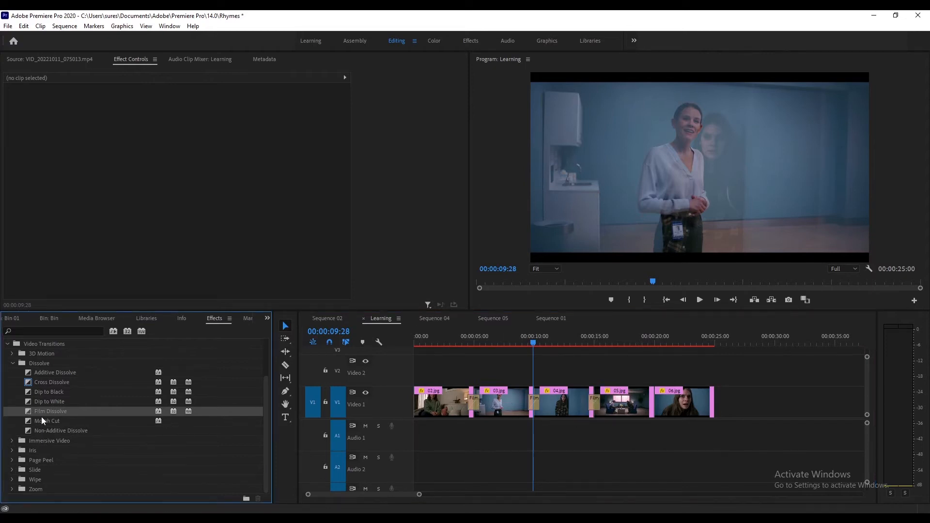
left_click_drag(189, 408, 577, 411)
left_click_drag(655, 399, 655, 399)
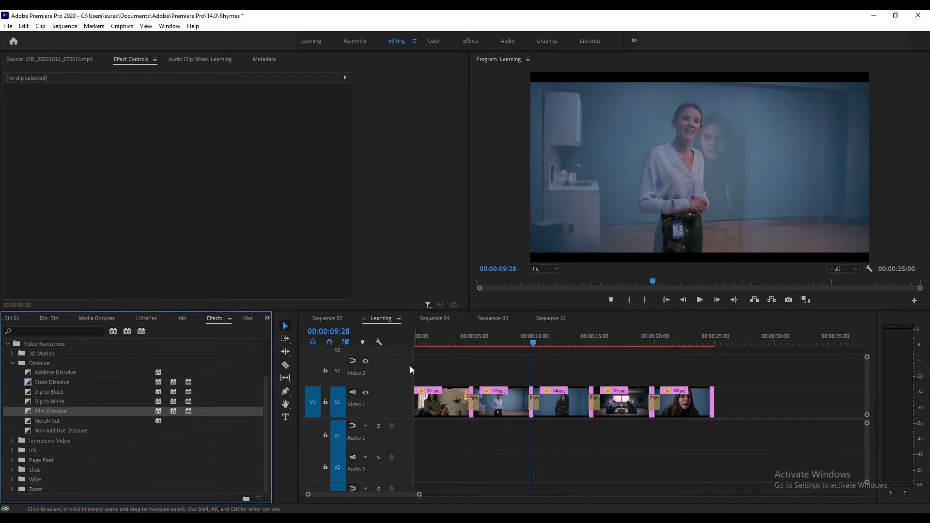
- Add Cross Dissolve transitions at the start of 02.jpg and the end of 06.jpg, then preview playback
left_click_drag(457, 339, 394, 347)
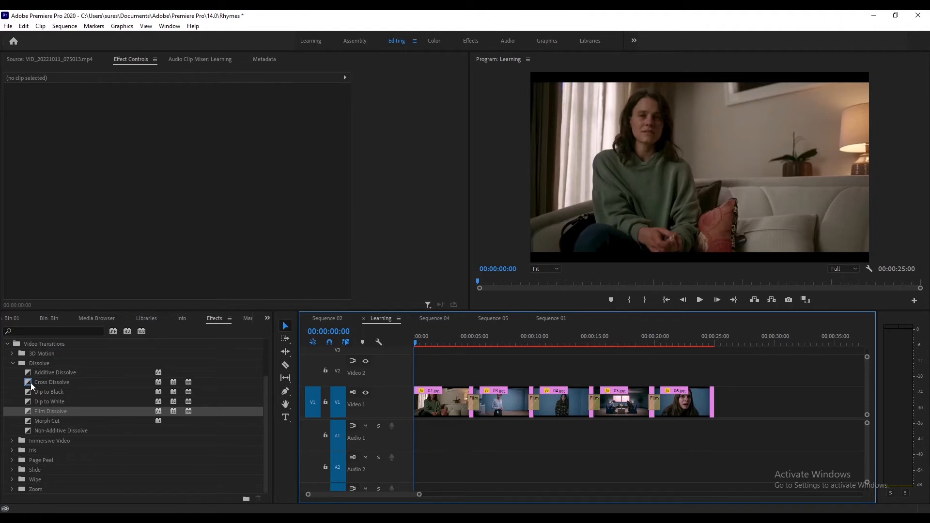
left_click_drag(30, 384, 421, 406)
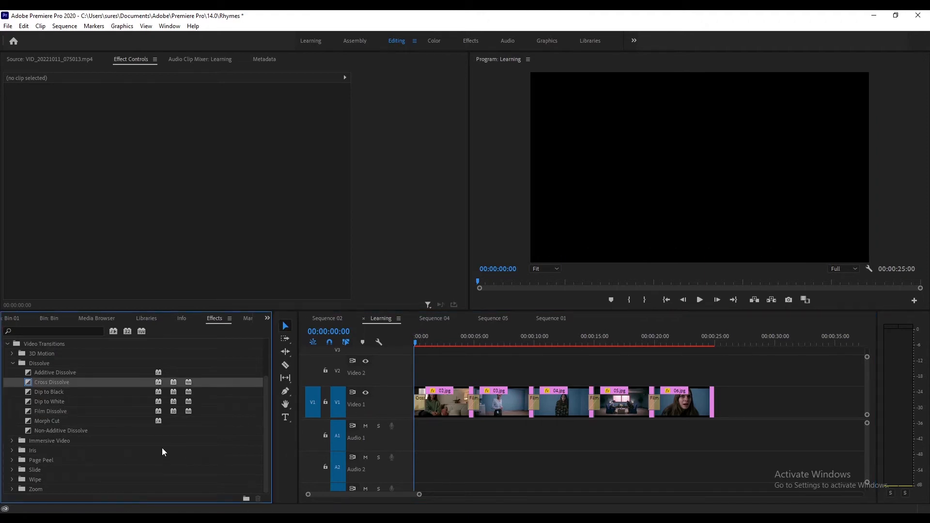
left_click_drag(31, 386, 708, 396)
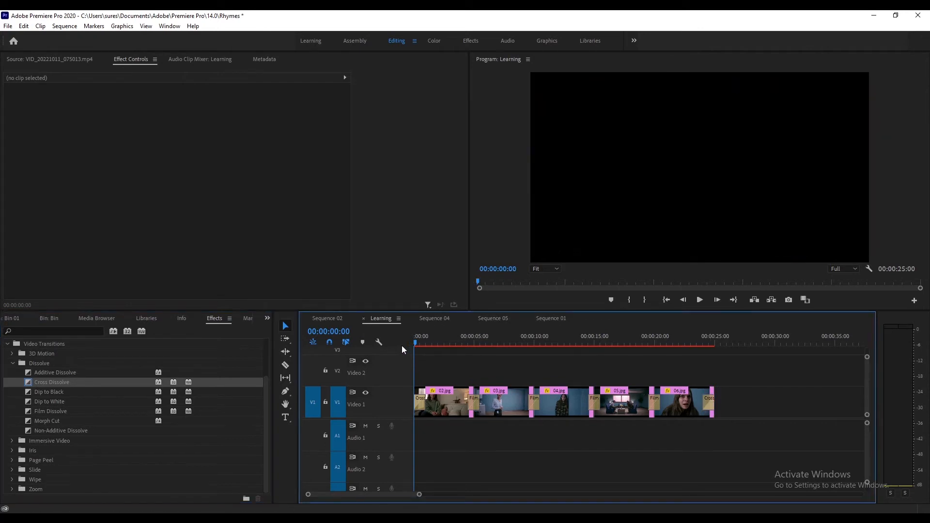
key("space")
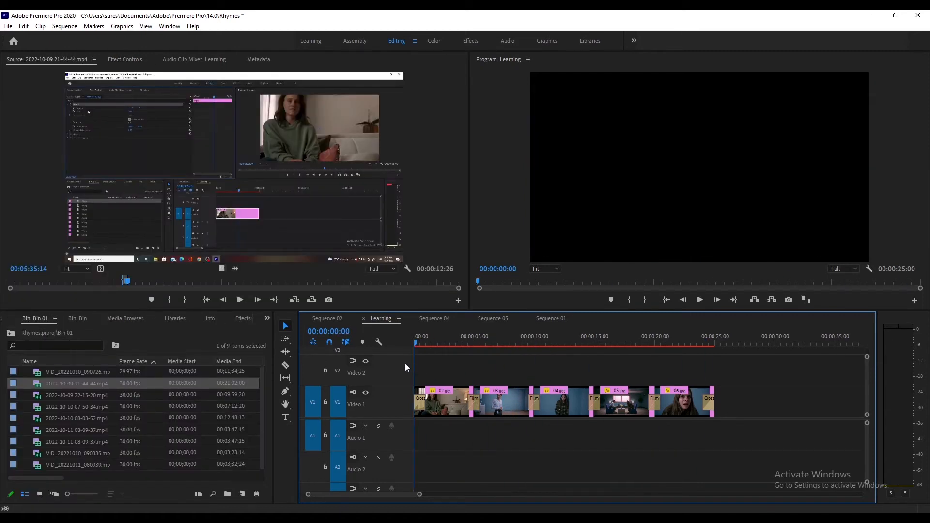
left_click_drag(664, 370, 617, 374)
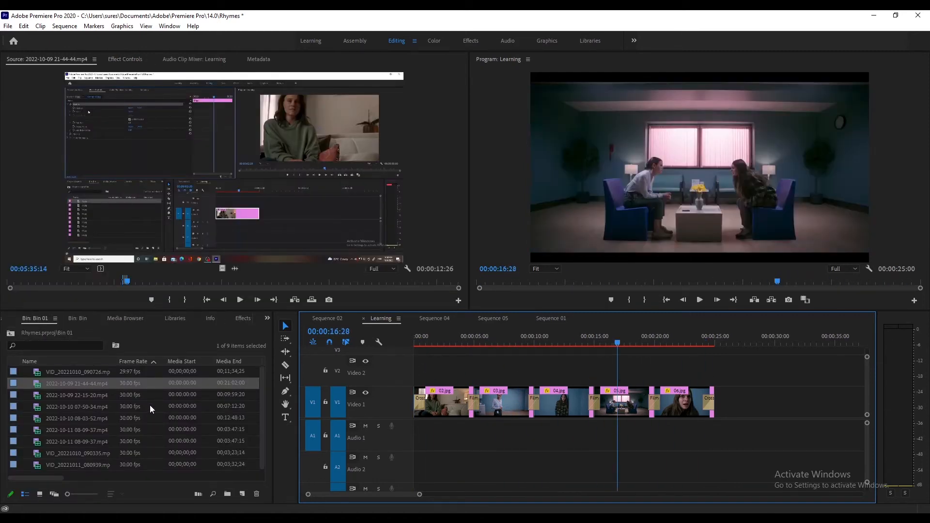
- Import the AMF 05. Solace audio file from the Synopsis folder
left_click(25, 405)
key("ctrl+i")
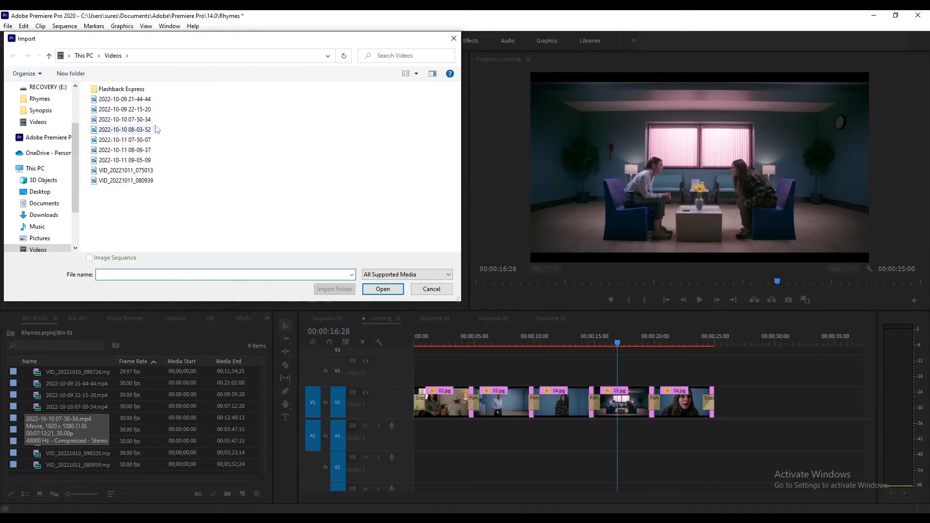
left_click(41, 110)
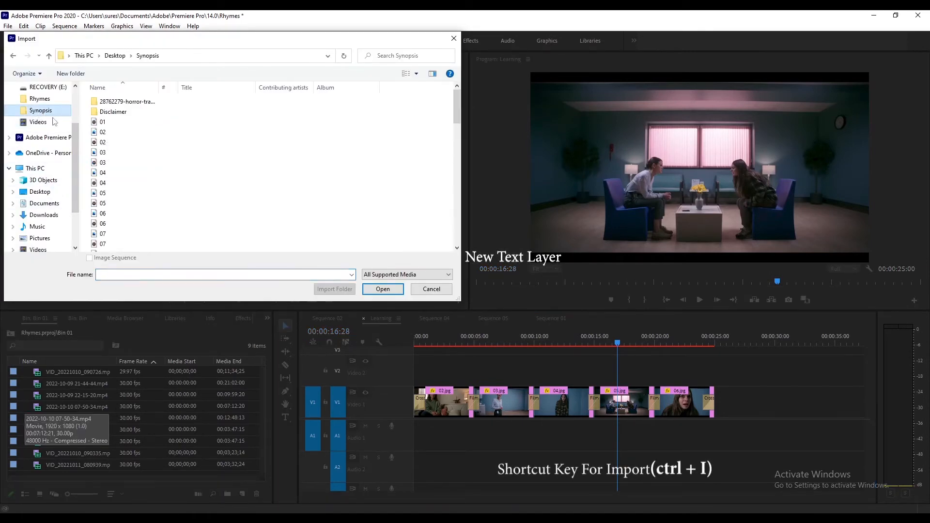
scroll(172, 225, "down", 12)
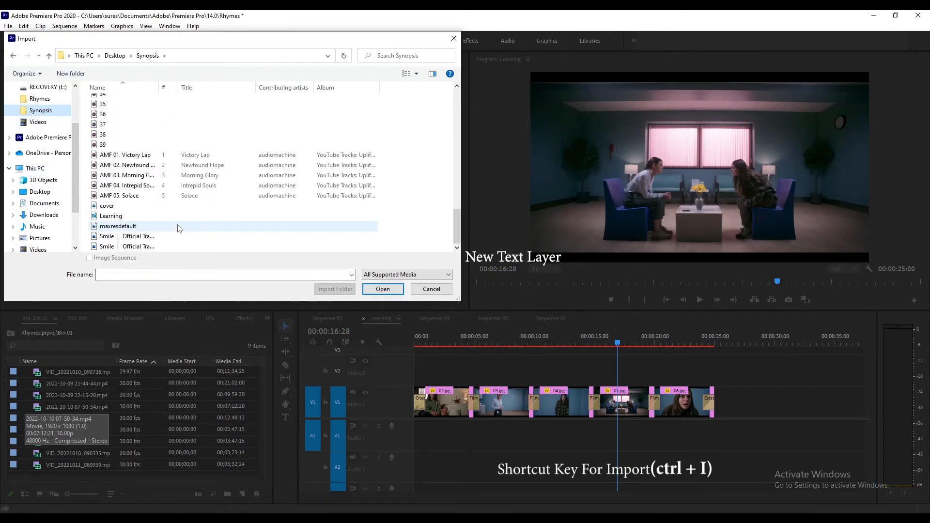
left_click(137, 196)
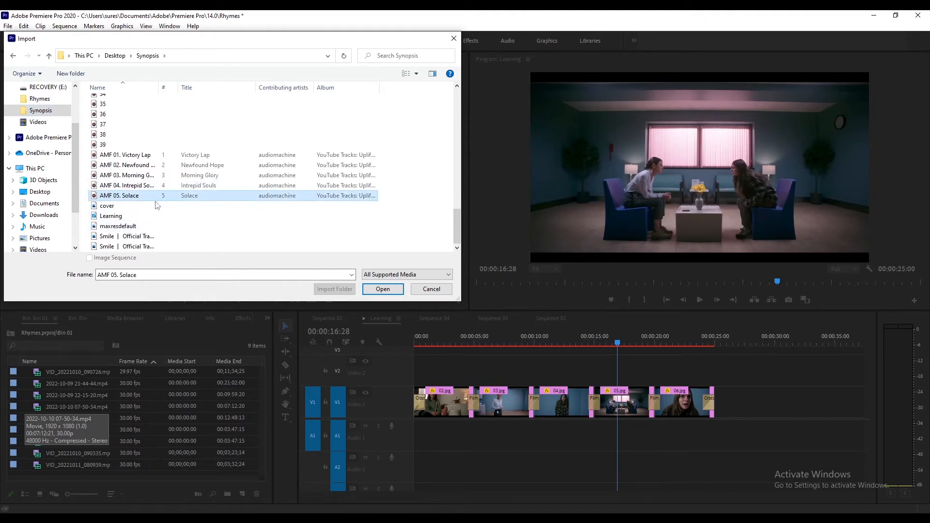
left_click(382, 290)
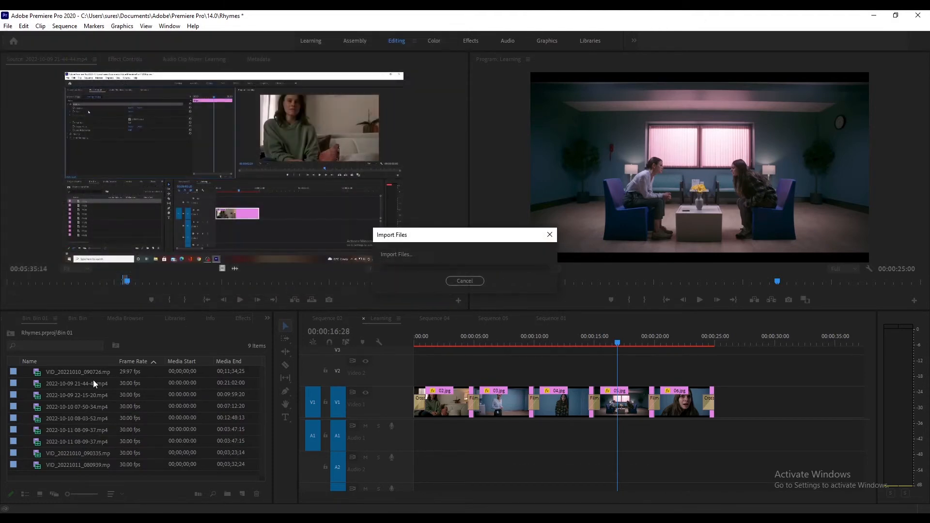
- Place the AMF 05. Solace audio on Audio 1 beneath the image clips
double_click(39, 464)
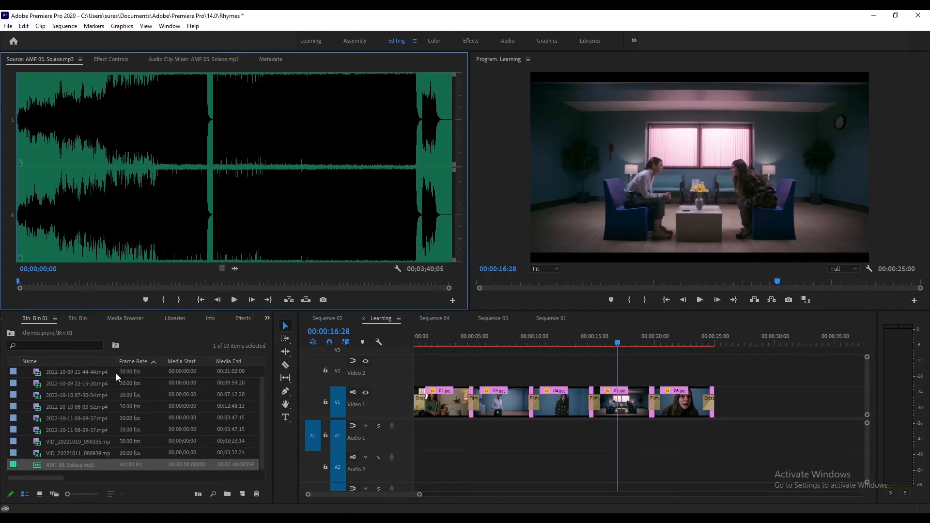
left_click_drag(21, 289, 714, 430)
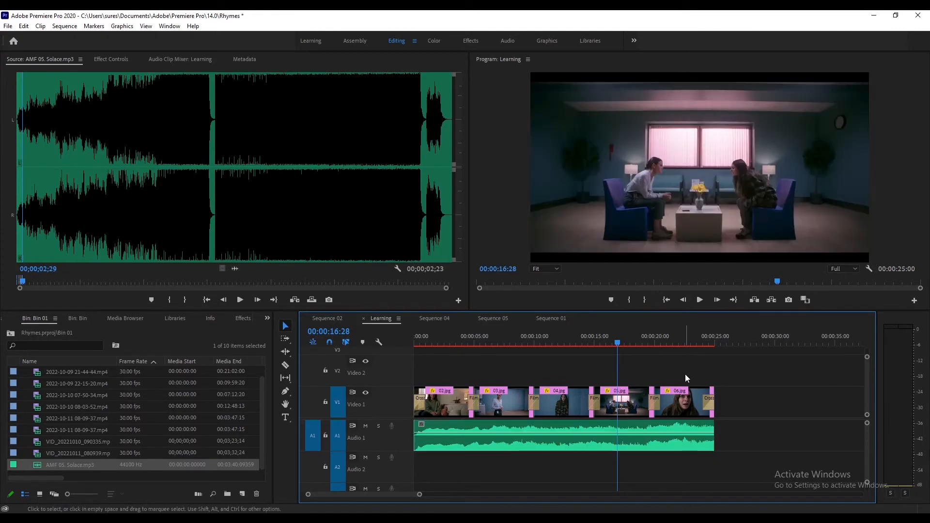
- Play the sequence from the start to hear the music with the slideshow
left_click(656, 339)
left_click_drag(660, 341, 400, 340)
key("space")
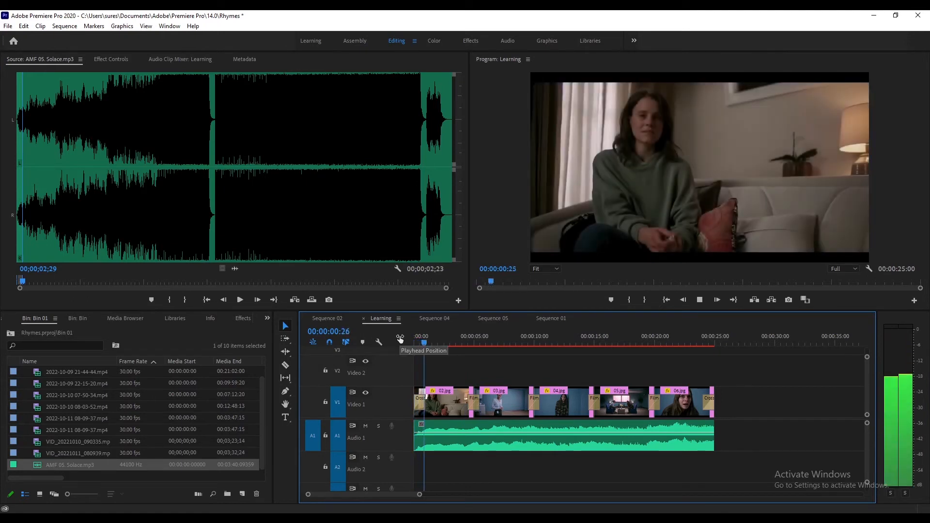
key("XF86AudioRaiseVolume")
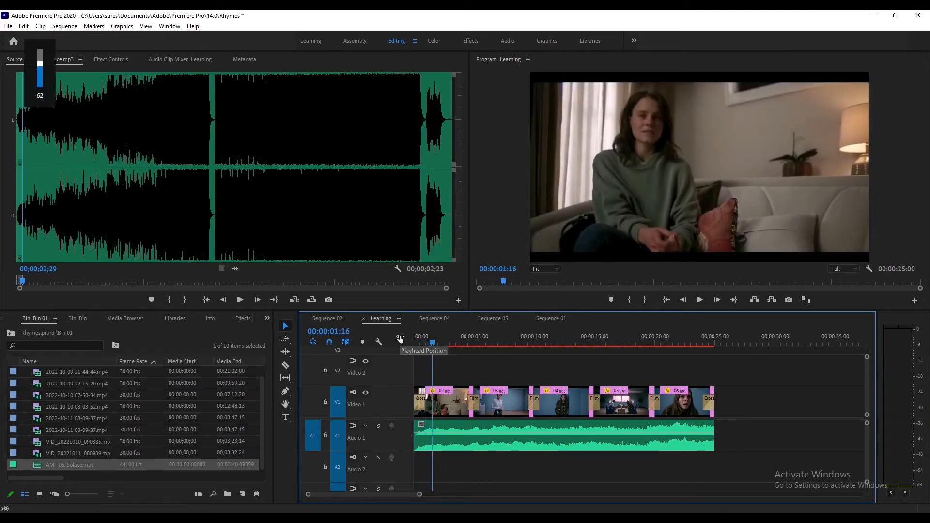
key("space")
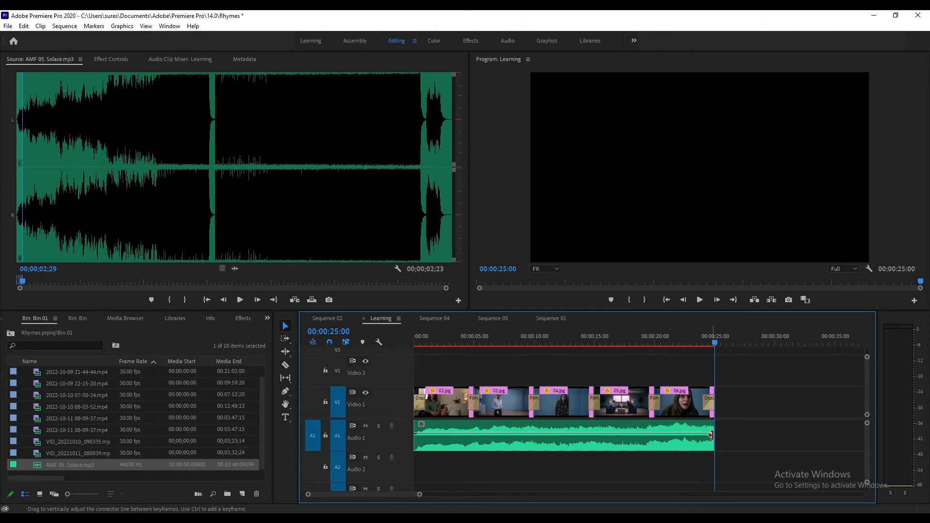
- With the Pen tool, add a volume keyframe near the audio's end and pull the last point down to fade out
left_click(652, 440)
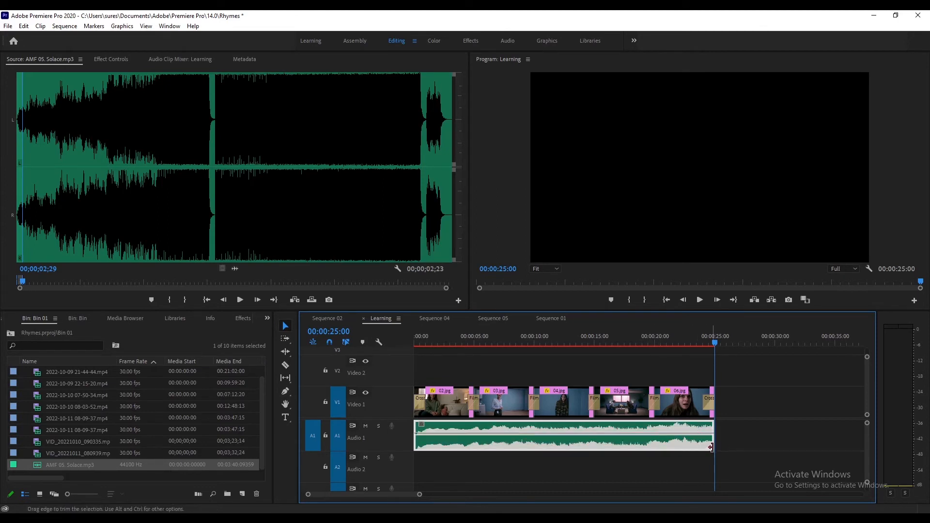
left_click(286, 394)
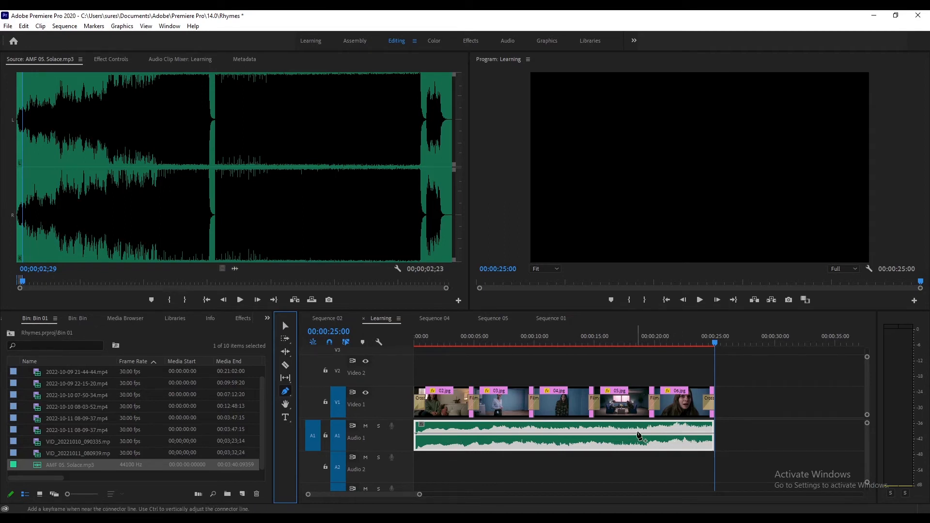
left_click(672, 433)
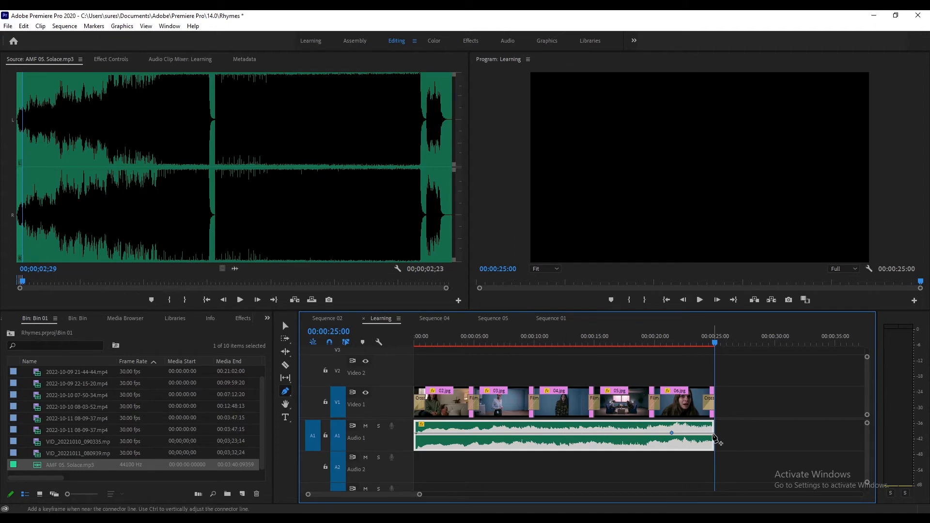
left_click_drag(712, 435, 713, 444)
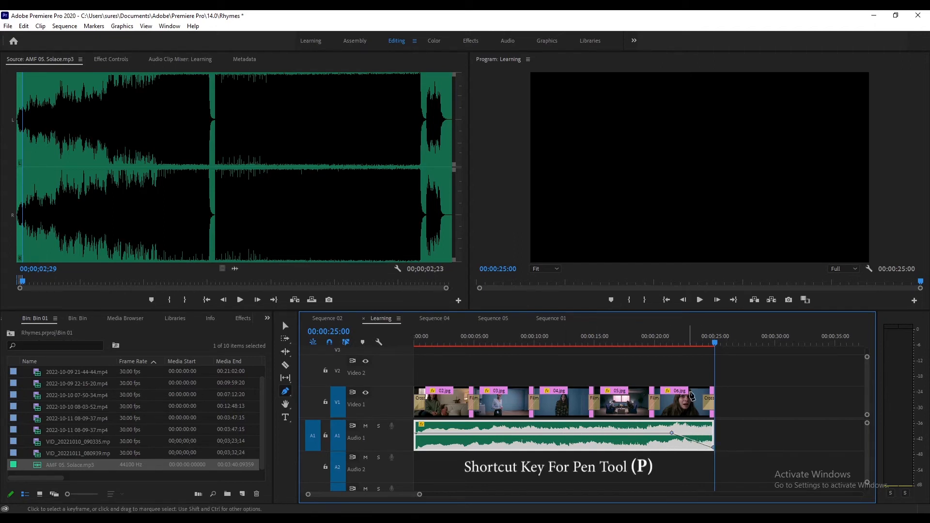
- Play the ending, then zoom into the timeline around the first transitions
left_click_drag(684, 341, 673, 348)
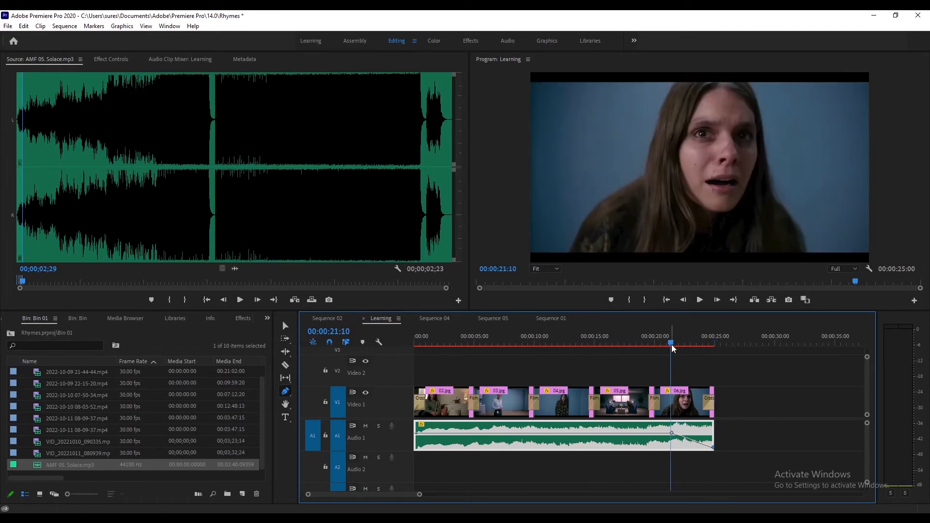
key("space")
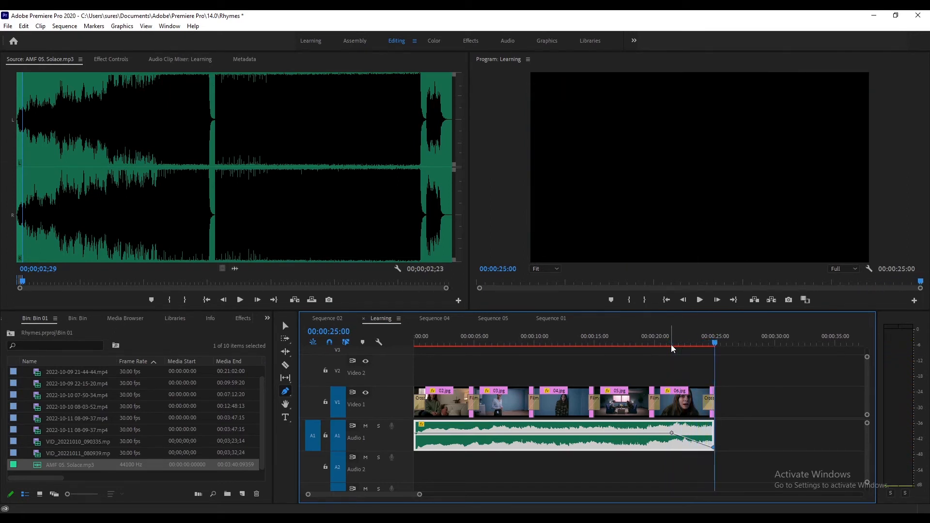
left_click(473, 336)
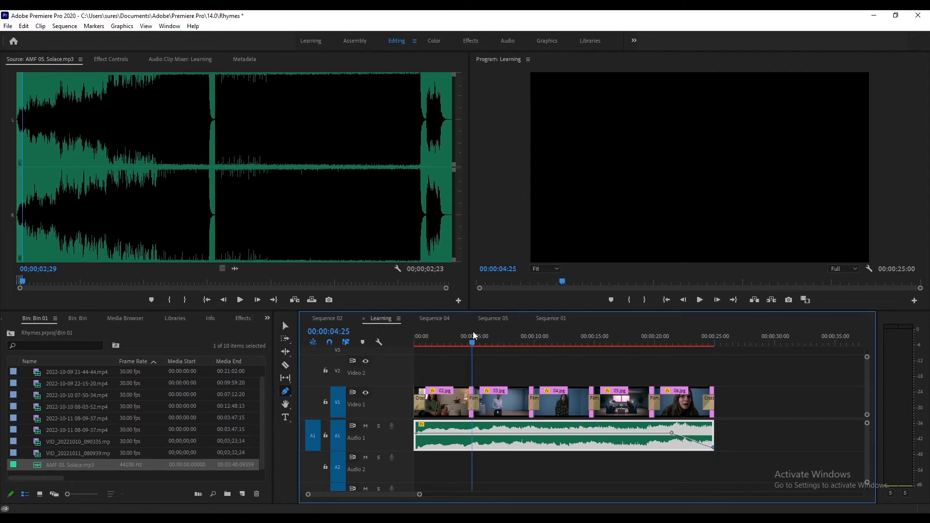
key("equal")
key("equal")
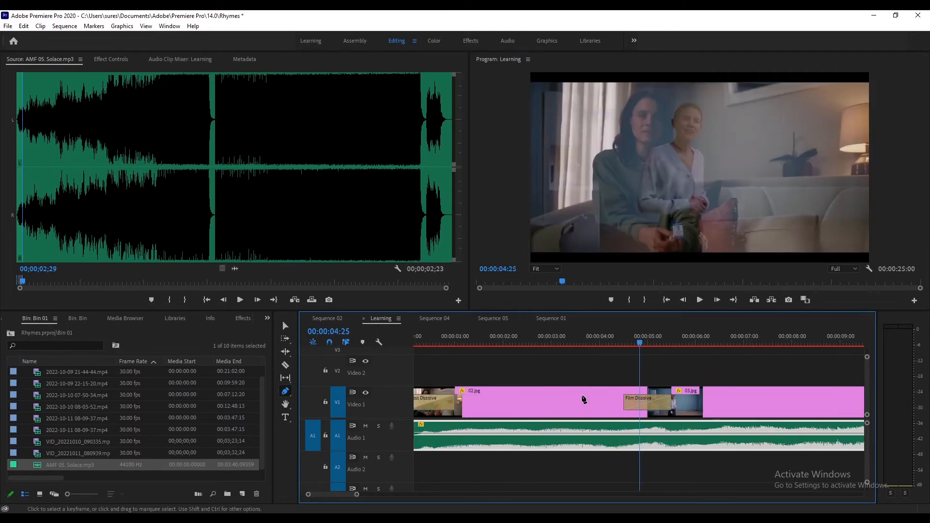
- Lengthen the Film Dissolve transition between 02.jpg and 03.jpg and scrub through it
key("v")
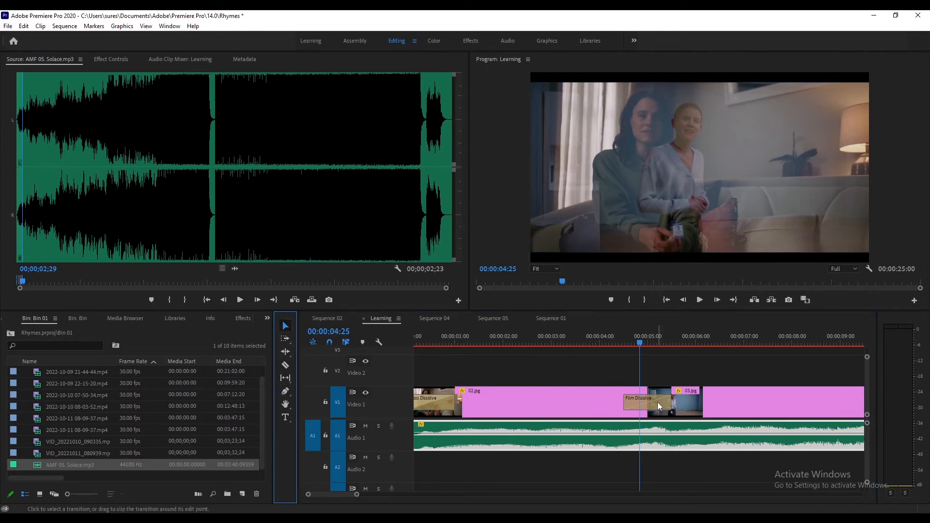
left_click_drag(626, 404, 562, 404)
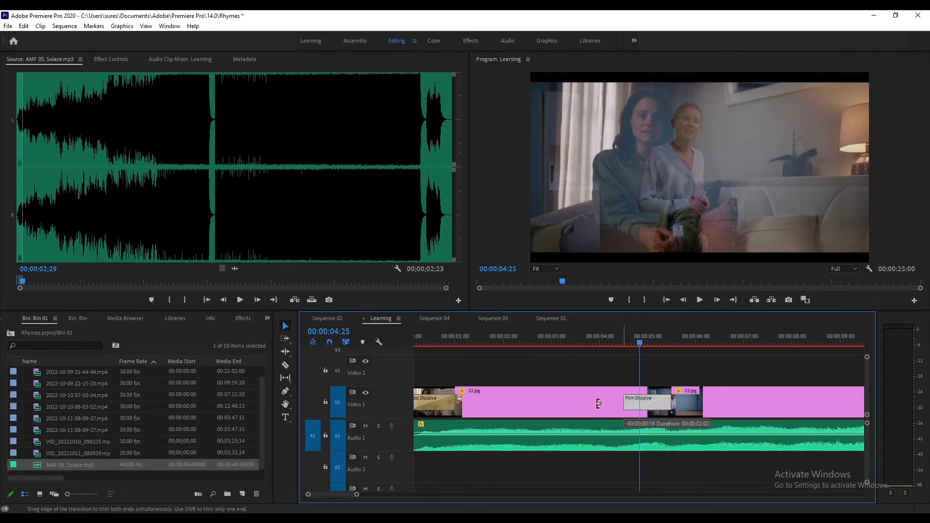
left_click_drag(589, 343, 764, 357)
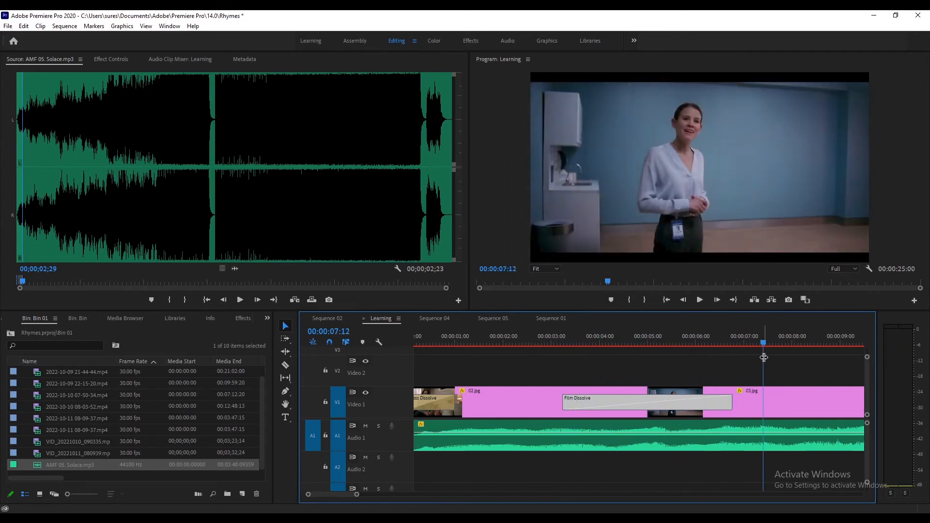
- Lengthen the Film Dissolve transition between 03.jpg and 04.jpg
key("minus")
key("minus")
key("minus")
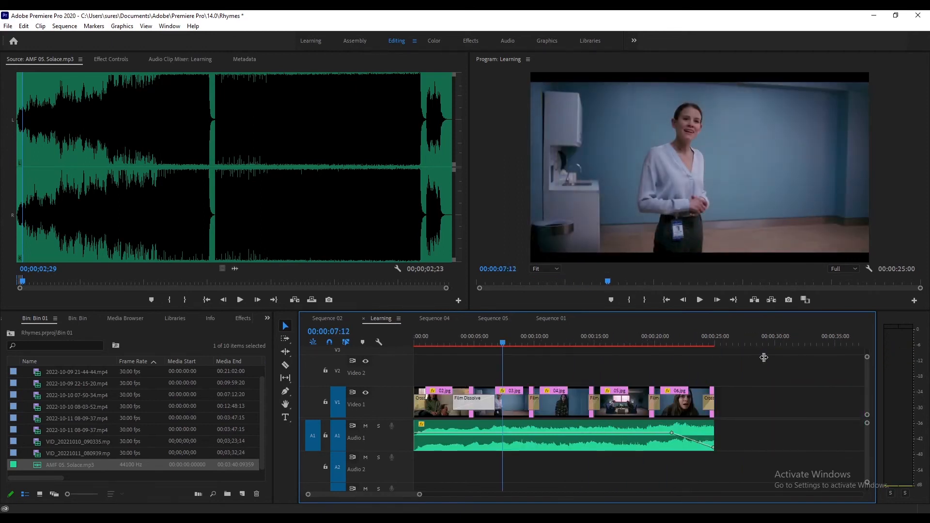
key("equal")
key("equal")
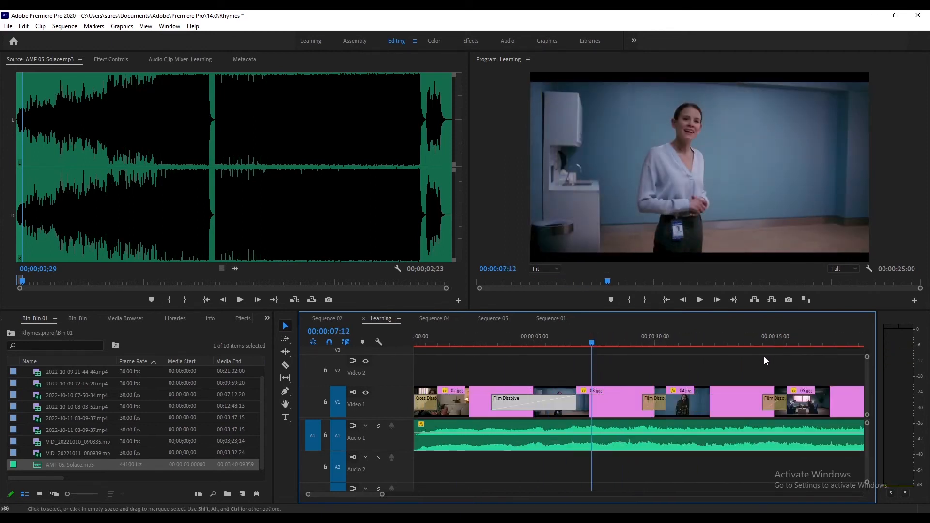
left_click(653, 400)
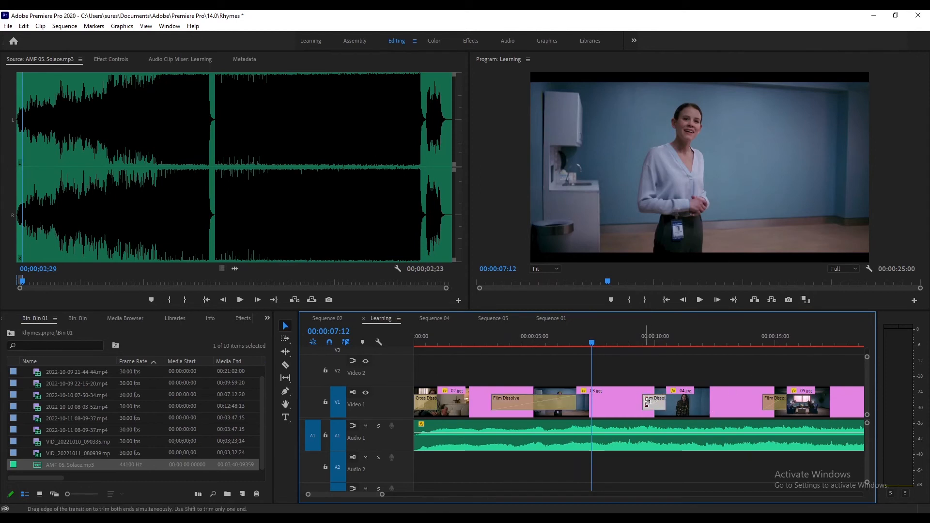
left_click_drag(643, 400, 621, 400)
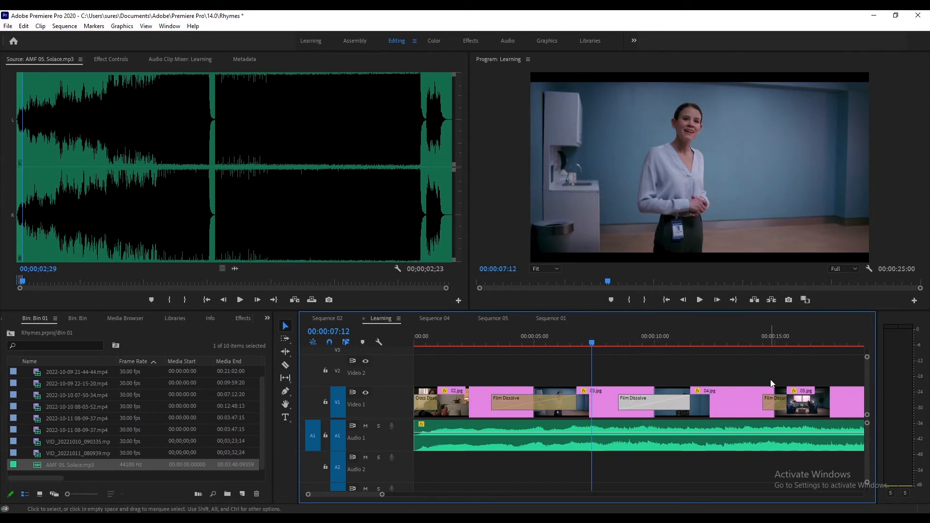
- Lengthen the Film Dissolve transition between 04.jpg and 05.jpg and scrub across it
left_click(775, 343)
left_click(767, 400)
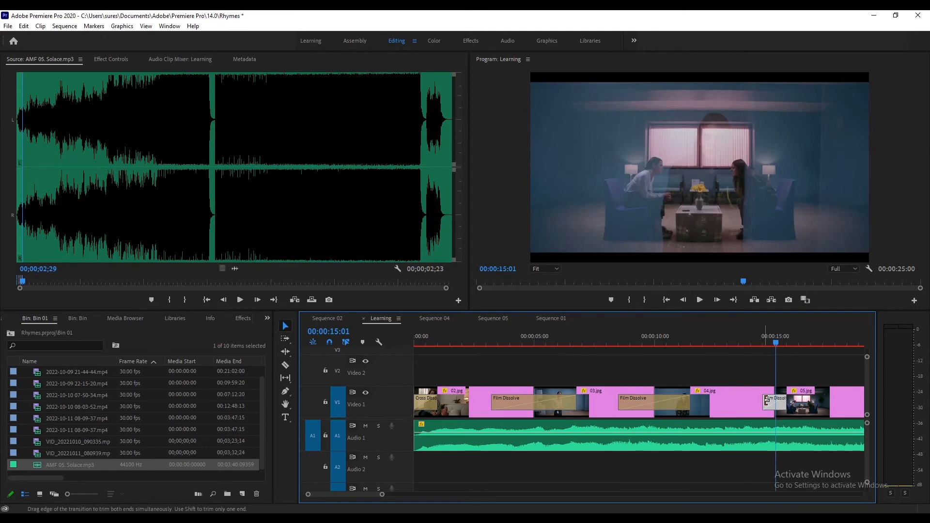
left_click_drag(767, 400, 734, 400)
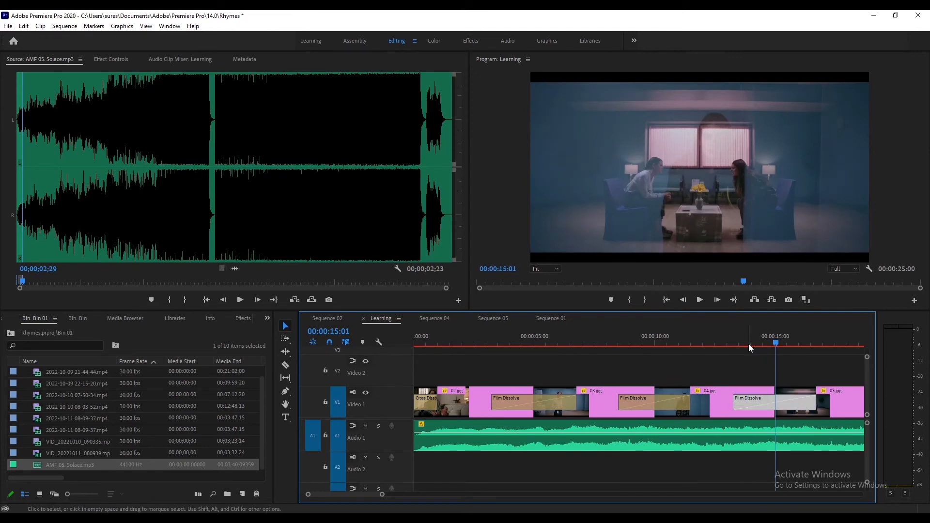
left_click_drag(749, 344, 786, 346)
- Lengthen the Film Dissolve transition between 05.jpg and 06.jpg and scrub to the sequence end
key("minus")
key("minus")
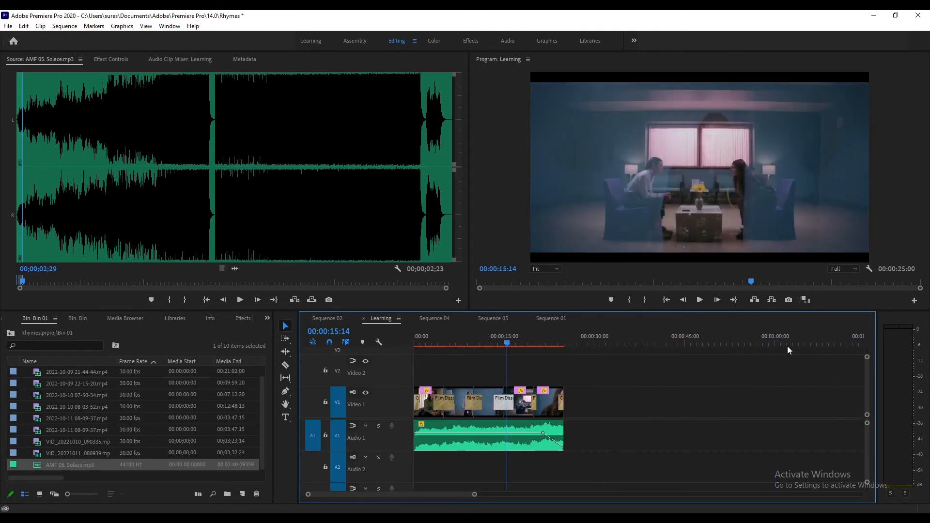
key("equal")
key("equal")
key("equal")
key("minus")
key("minus")
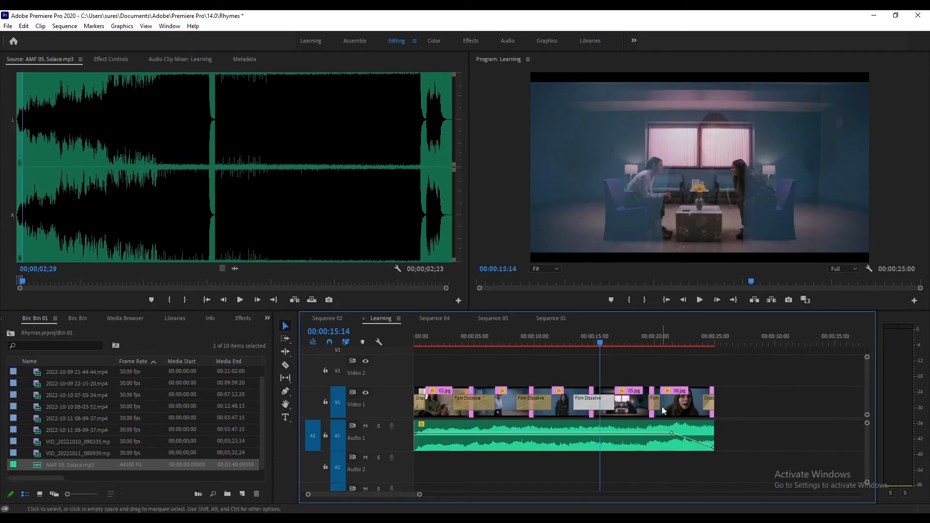
left_click(653, 402)
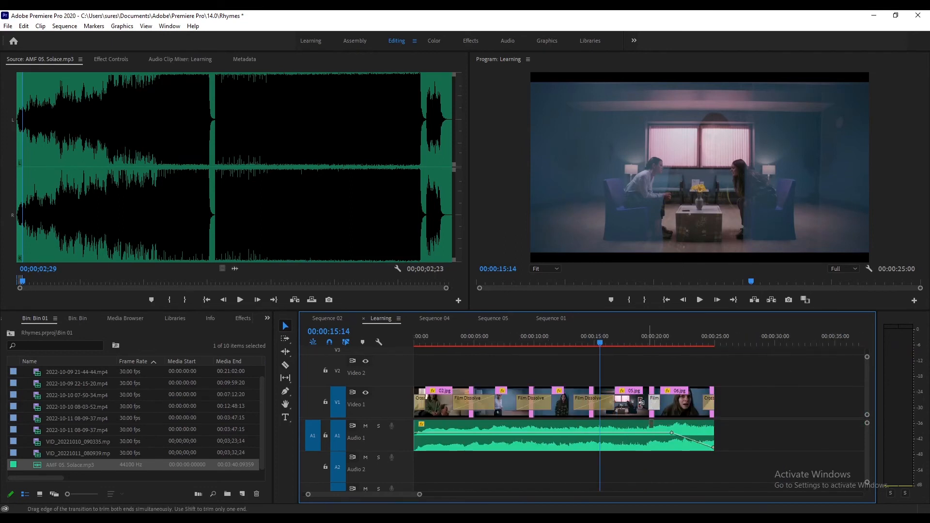
left_click_drag(641, 402, 634, 403)
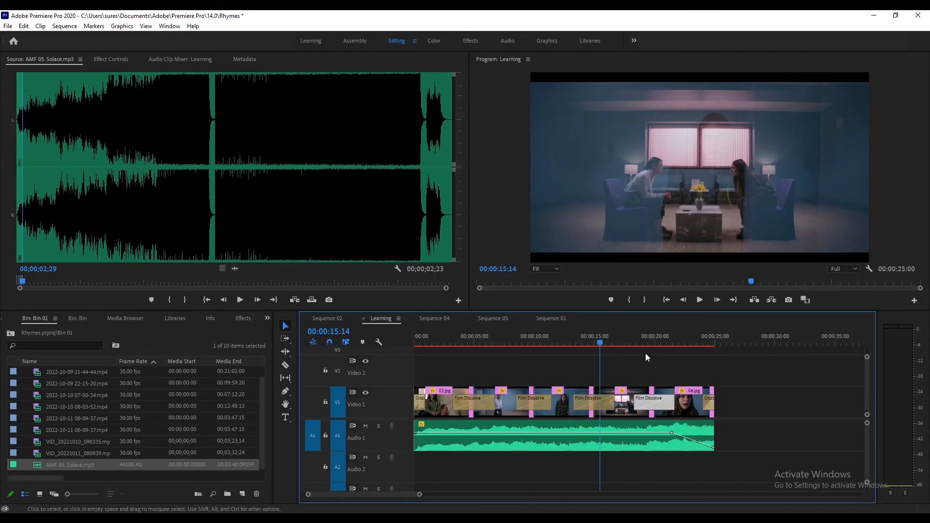
left_click_drag(624, 337, 717, 346)
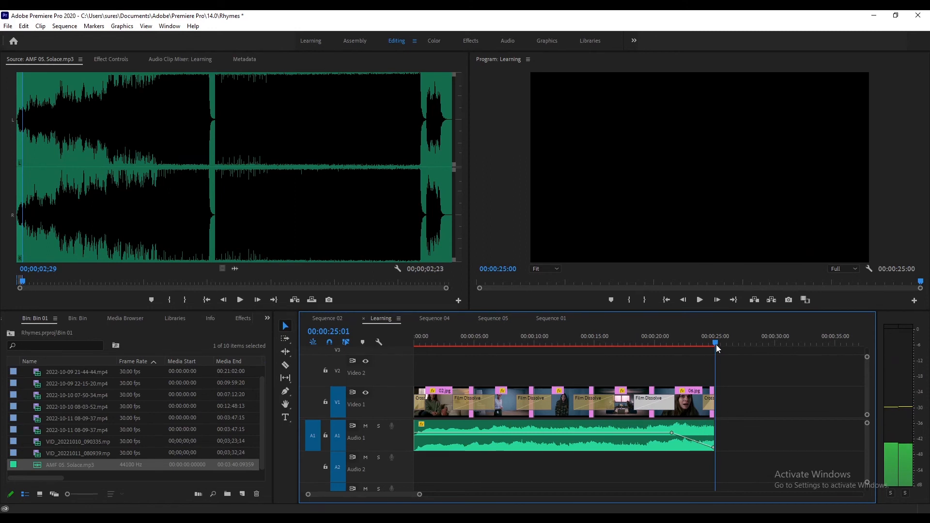
- Mark an In point at the sequence start and an Out point at the end of the last clip
key("Home")
key("minus")
key("minus")
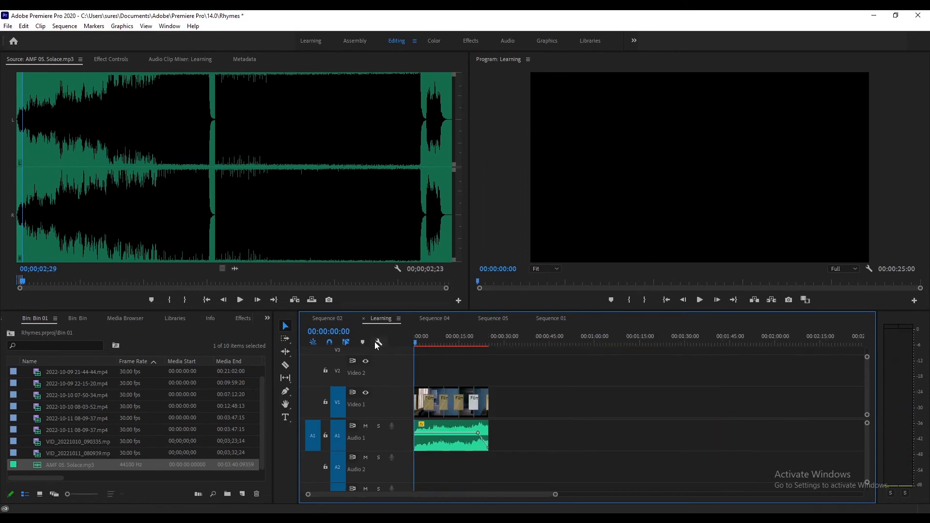
key("equal")
key("equal")
key("equal")
key("minus")
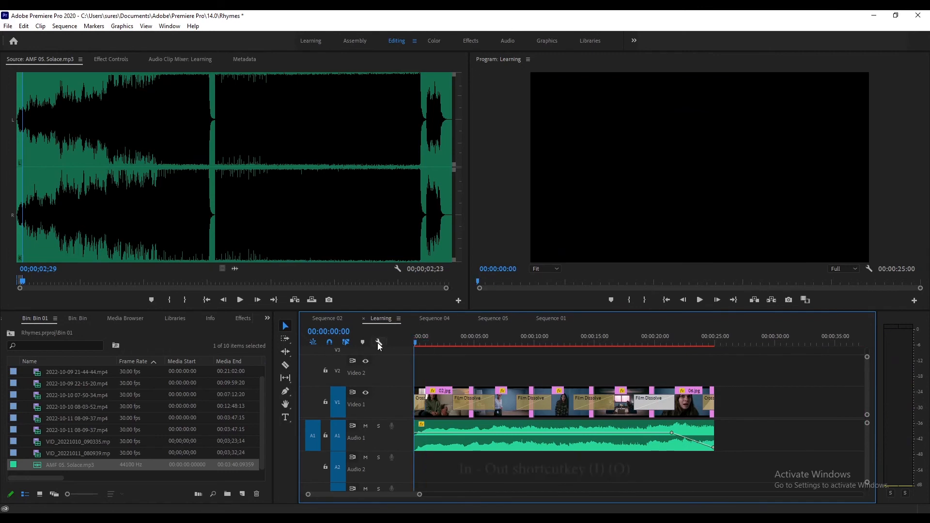
key("i")
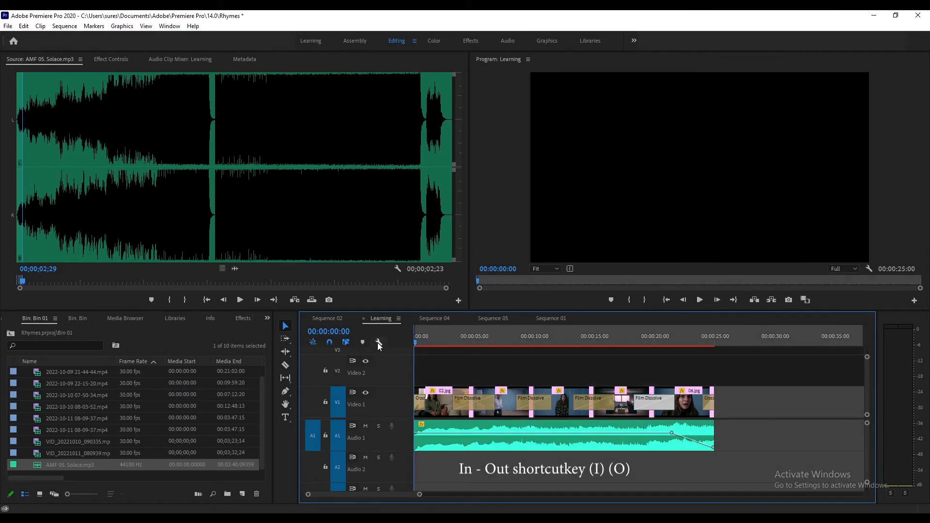
left_click(724, 341)
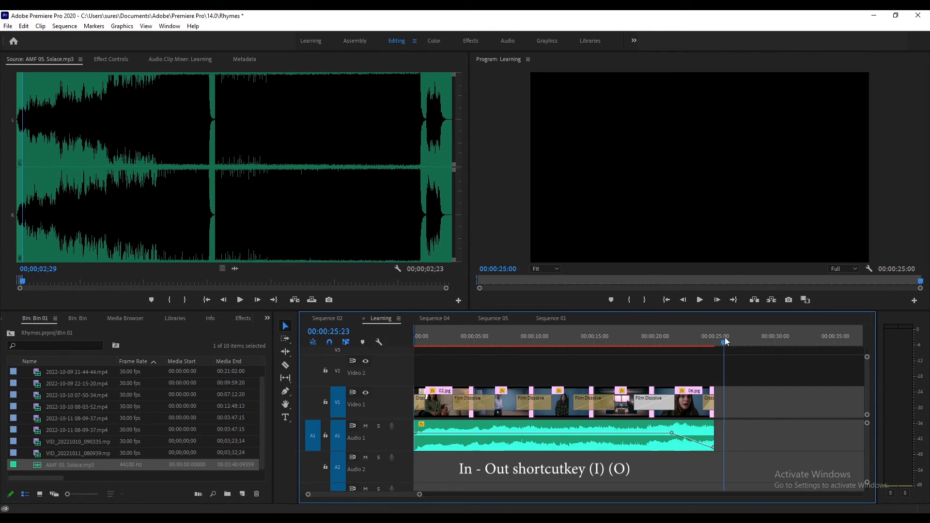
key("Up")
key("o")
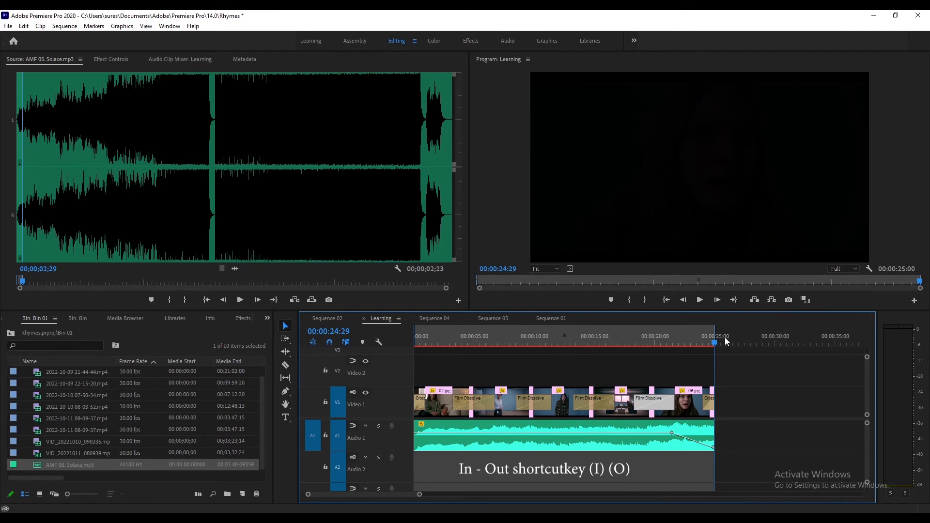
- Open the media export settings and choose H.264 format with the Match Source - High bitrate preset
left_click(6, 27)
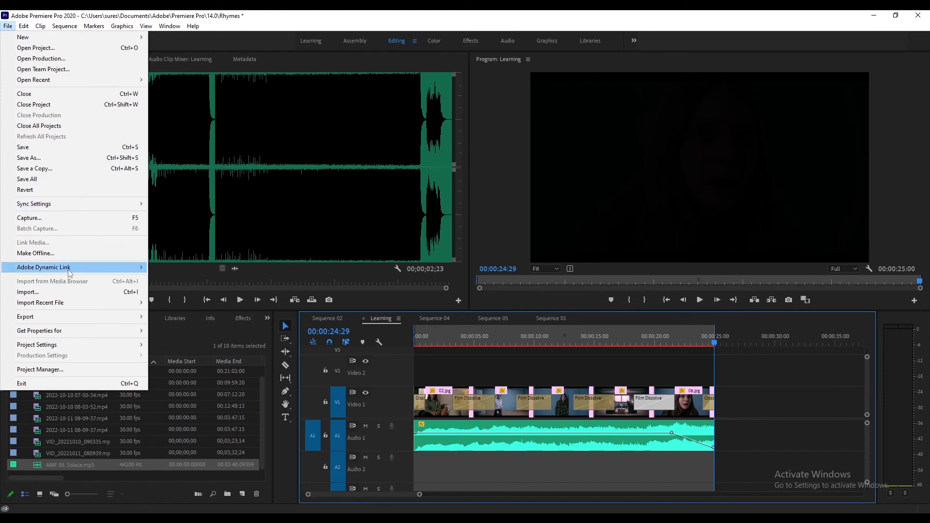
mouse_move(70, 317)
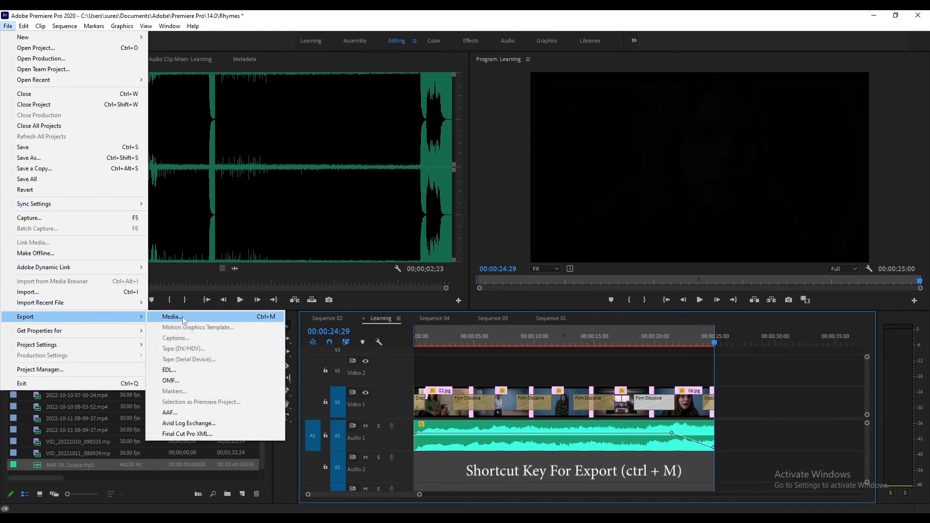
left_click(228, 316)
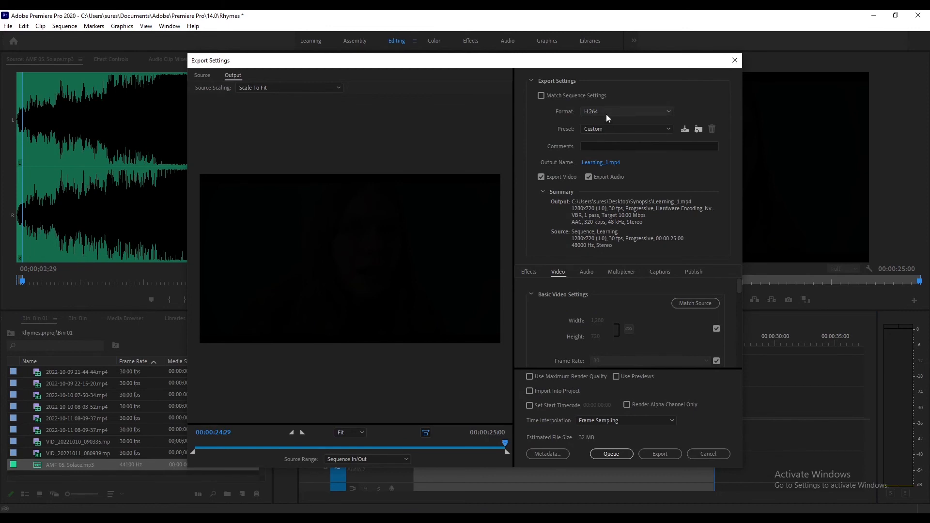
left_click(619, 111)
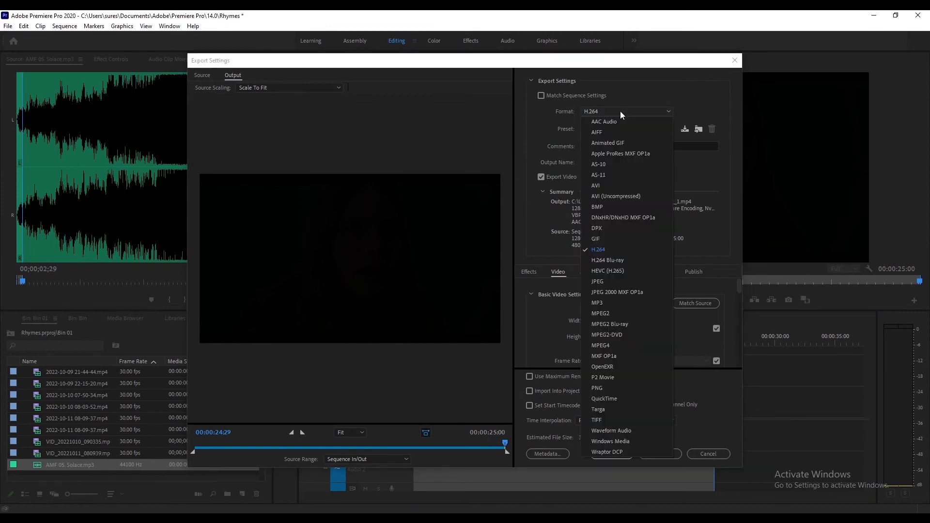
left_click(607, 250)
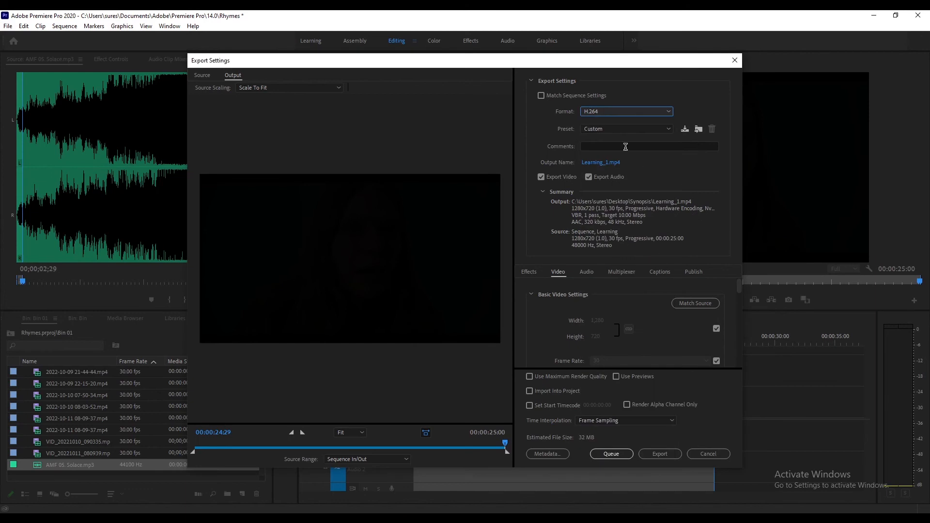
left_click(670, 129)
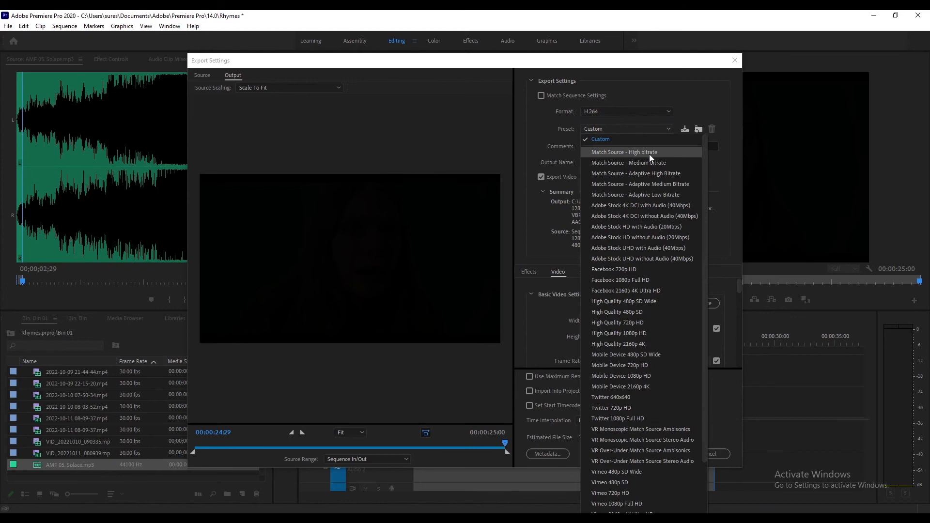
left_click(649, 154)
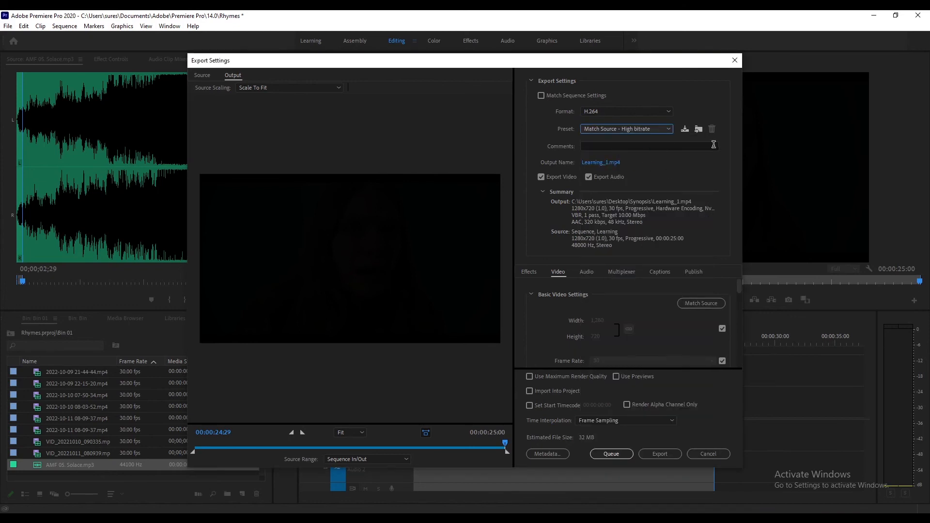
left_click(670, 130)
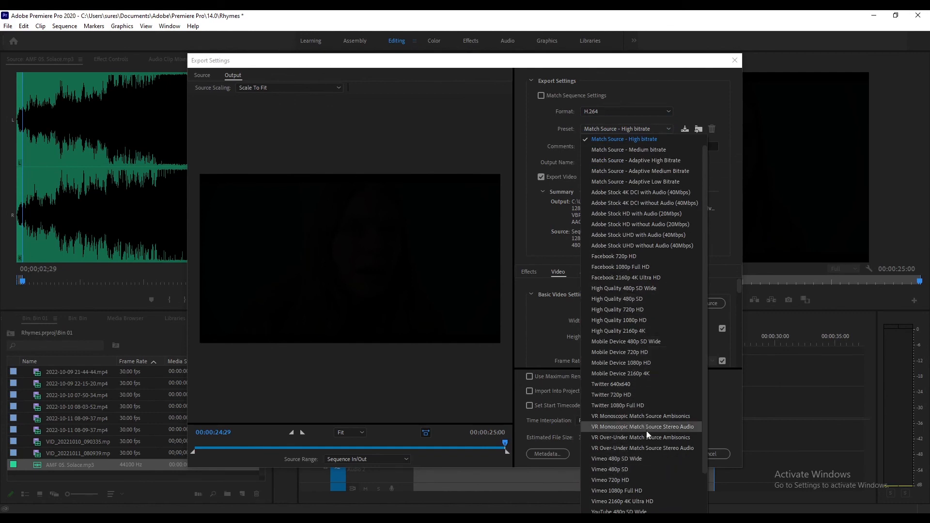
scroll(642, 469, "down", 2)
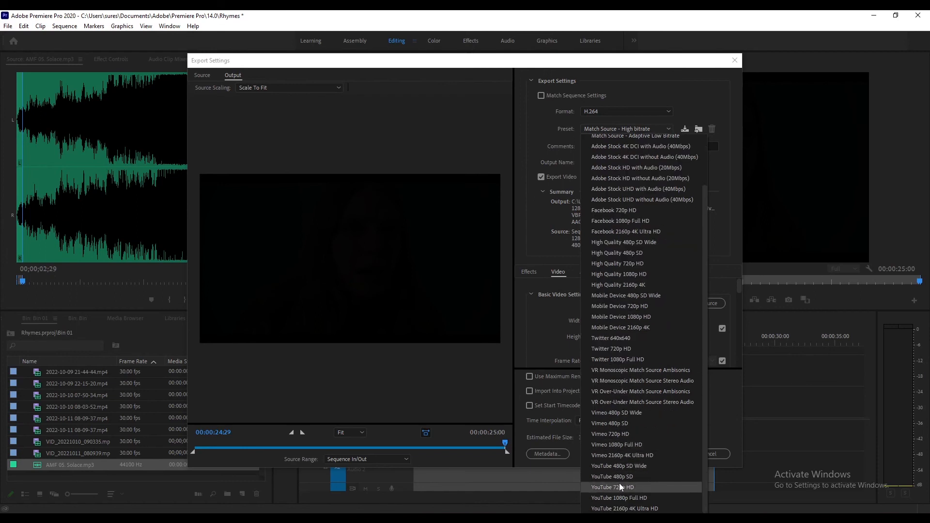
left_click(688, 101)
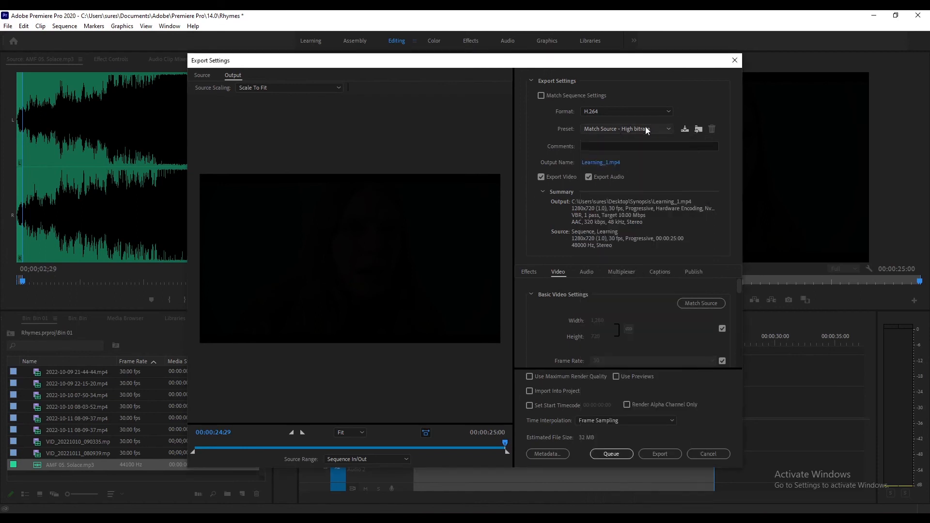
- Keep the output file name Learning_1 in the Desktop Synopsis folder and export the sequence
left_click(601, 164)
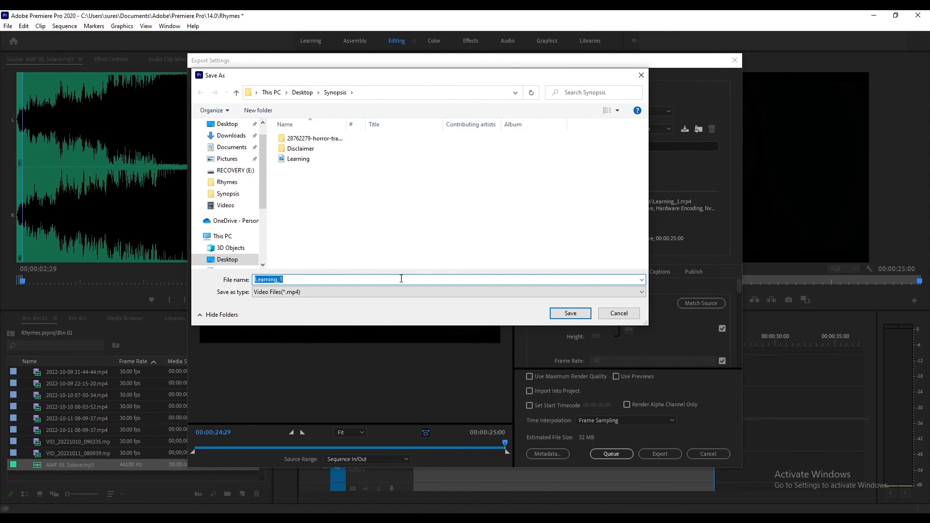
left_click(557, 313)
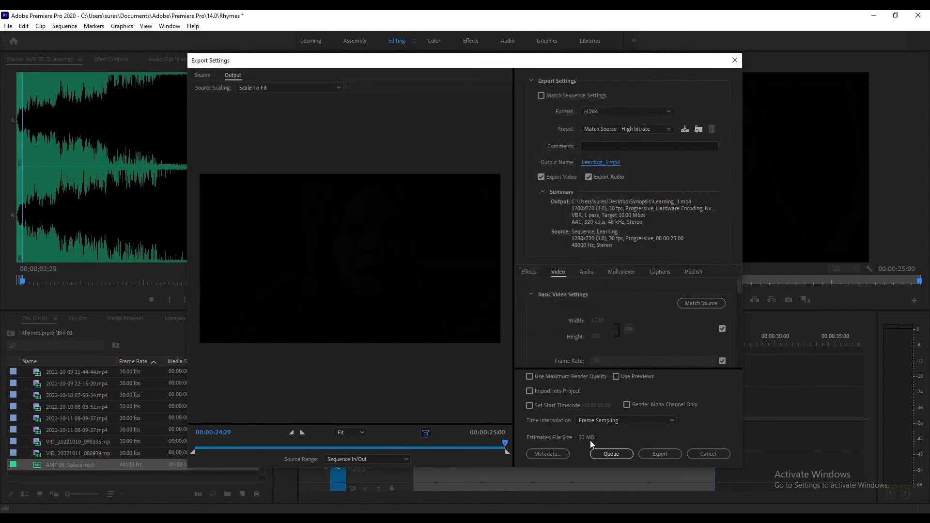
left_click(659, 455)
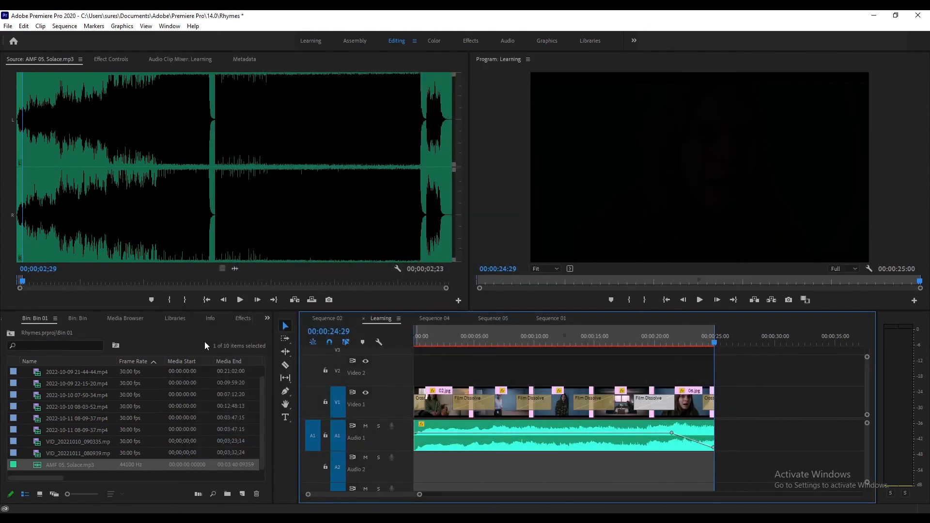
left_click(7, 26)
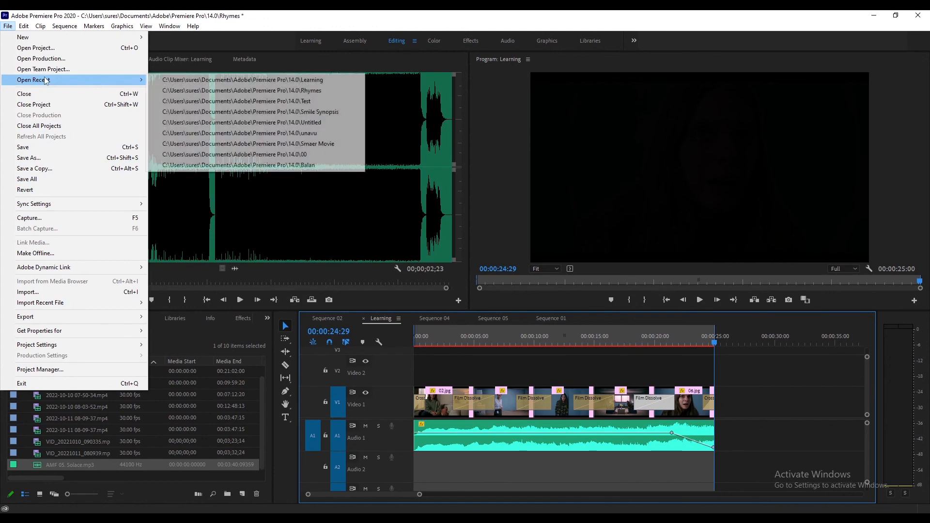
left_click(739, 363)
- Open the exported Learning_1.mp4 in VLC media player and watch it play
left_click(248, 515)
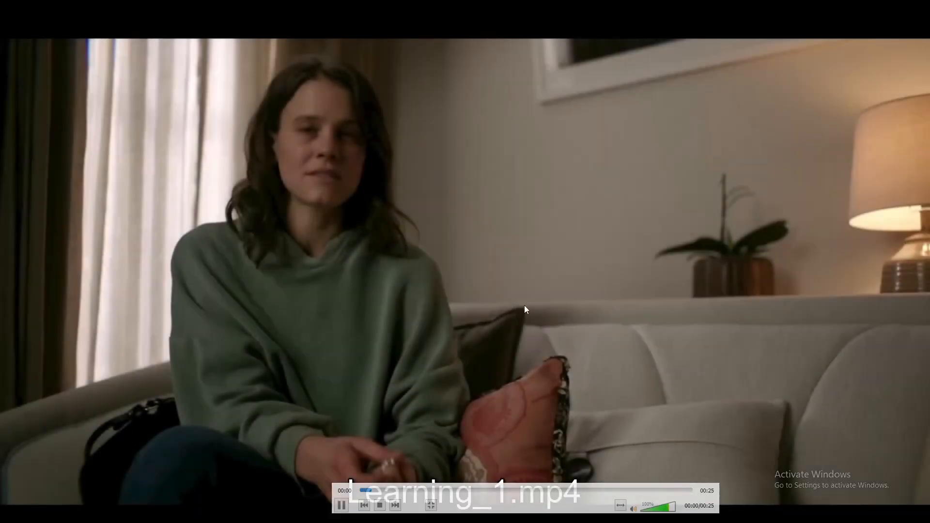
scroll(539, 305, "up", 1)
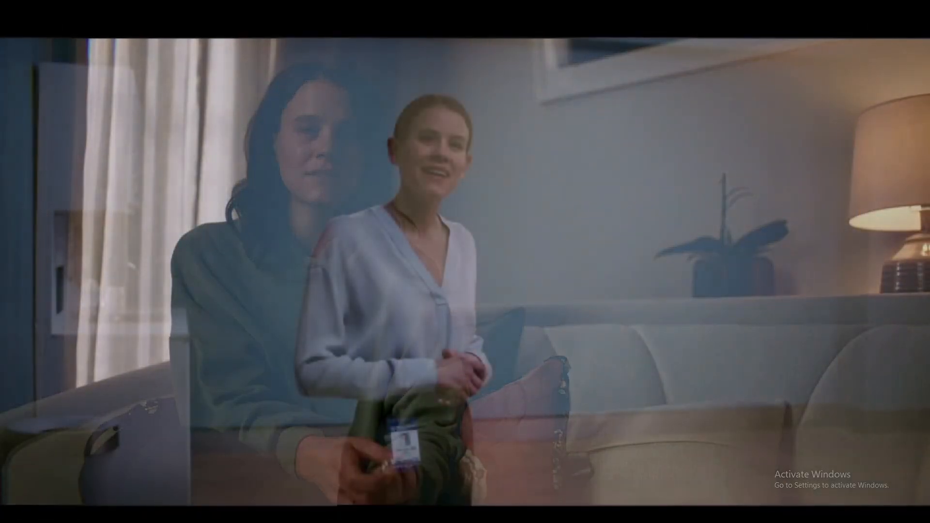
double_click(578, 206)
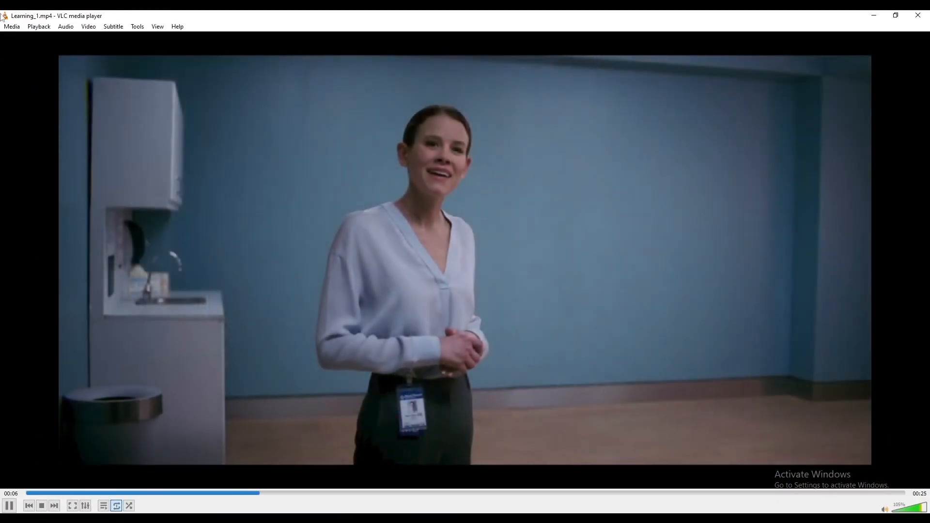
- Restore and resize the VLC player window over the editor, then pause playback near the end
double_click(53, 16)
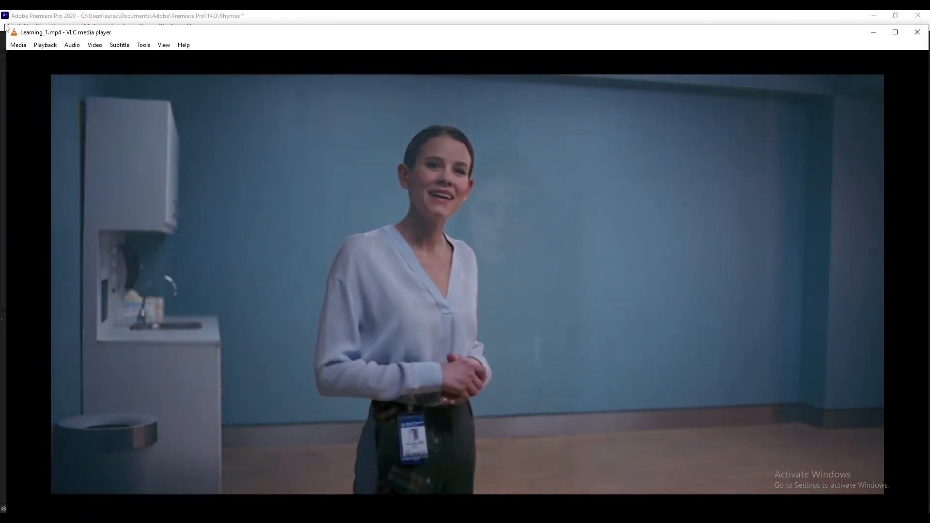
left_click_drag(6, 27, 398, 148)
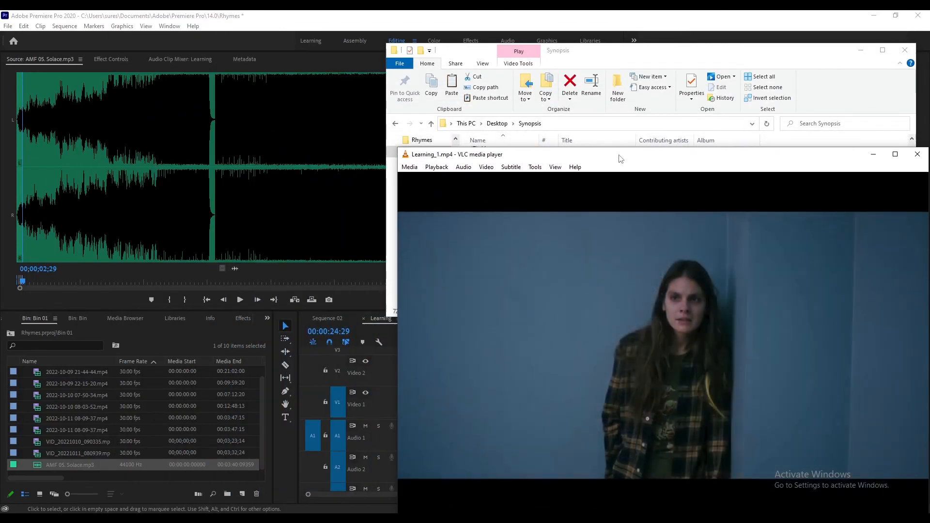
left_click_drag(627, 156, 455, 72)
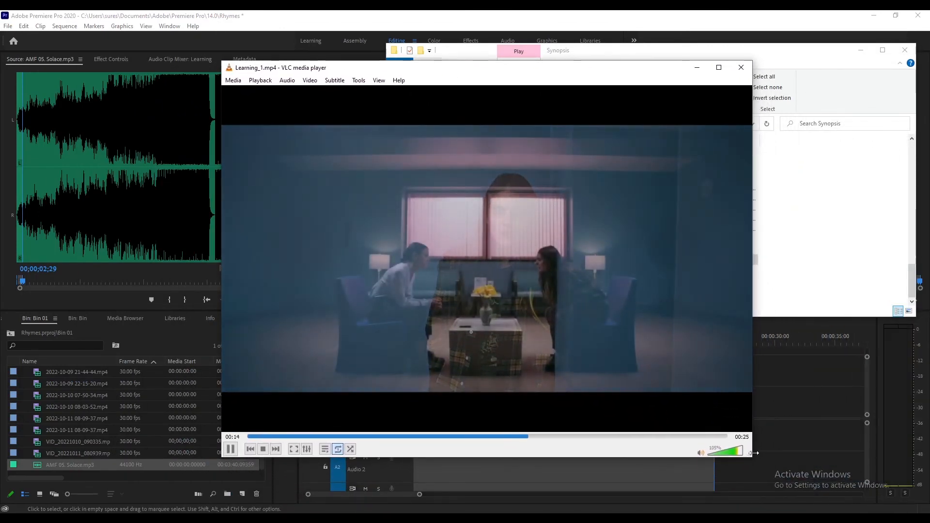
left_click_drag(754, 458, 688, 389)
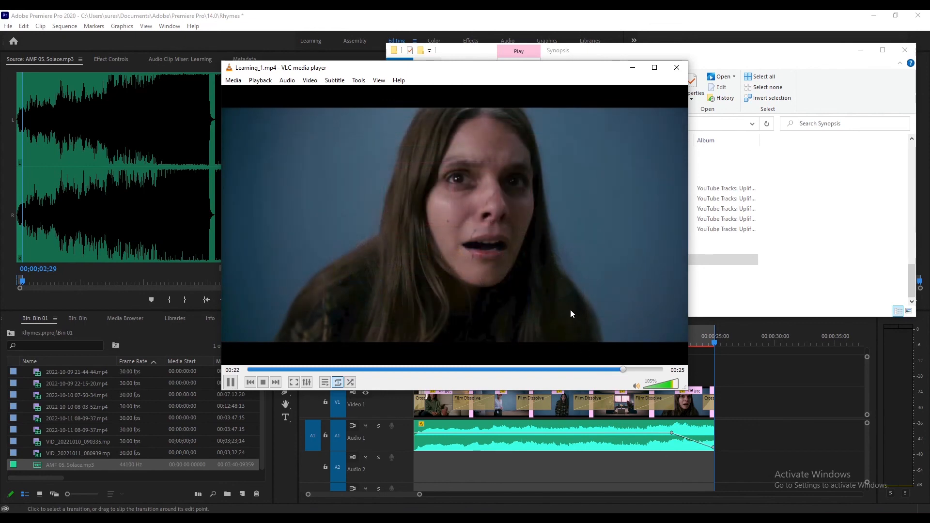
left_click(236, 384)
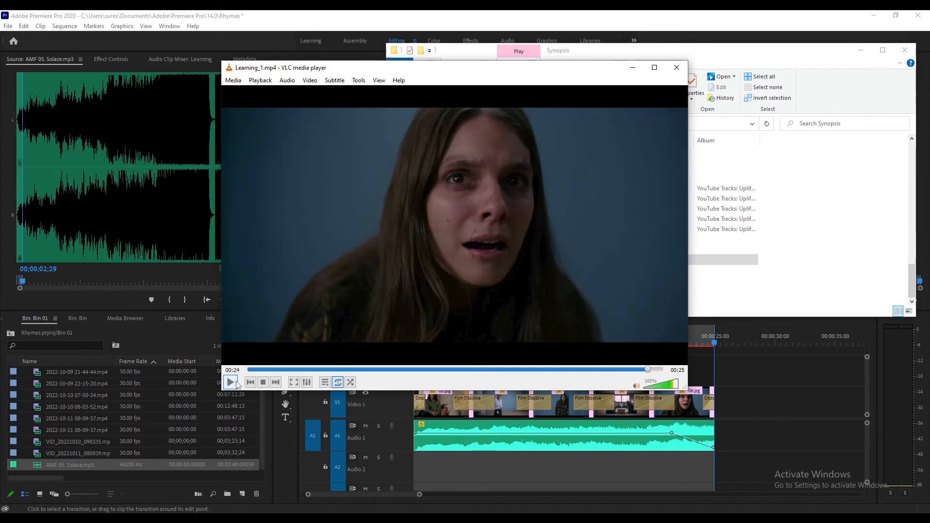